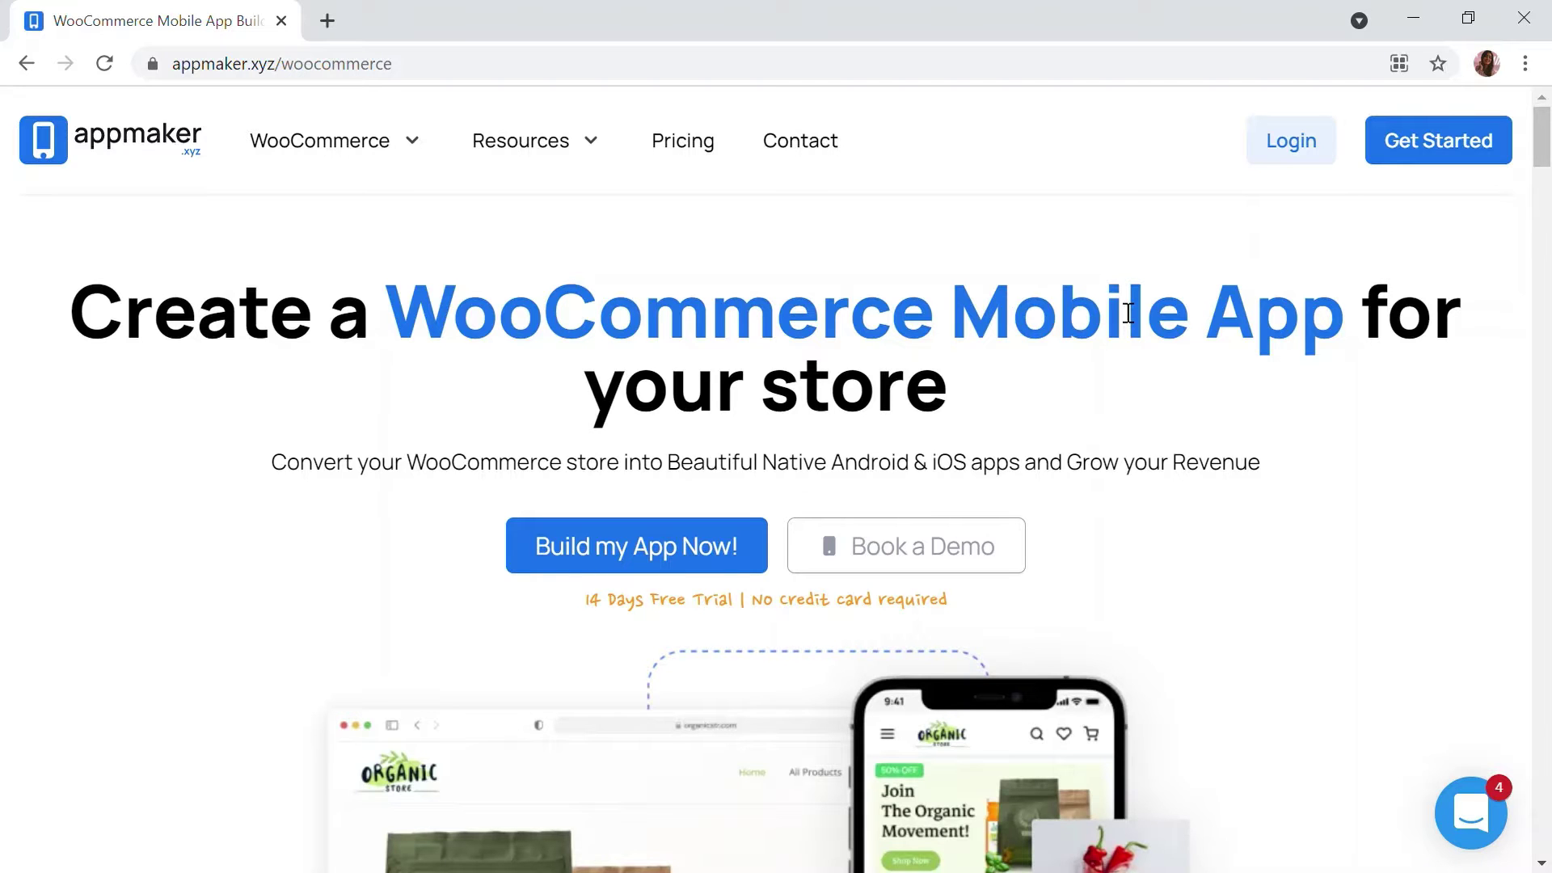
- Scroll through the Food Bus home page to review its sections while logged in as admin
scroll(1127, 314, down, 3)
scroll(1116, 309, down, 2)
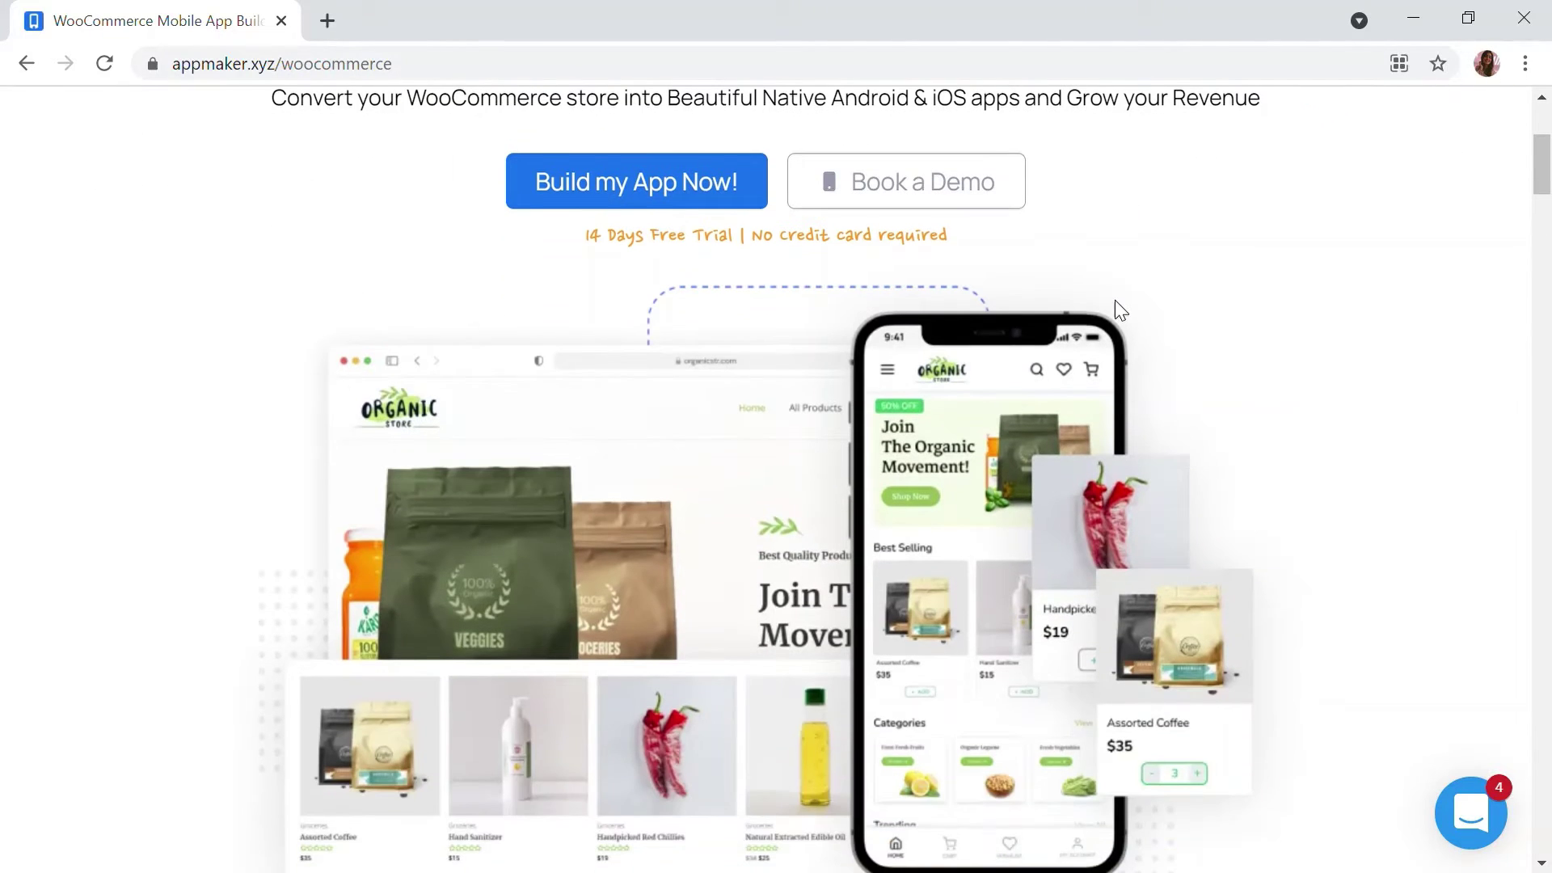
scroll(1117, 304, down, 2)
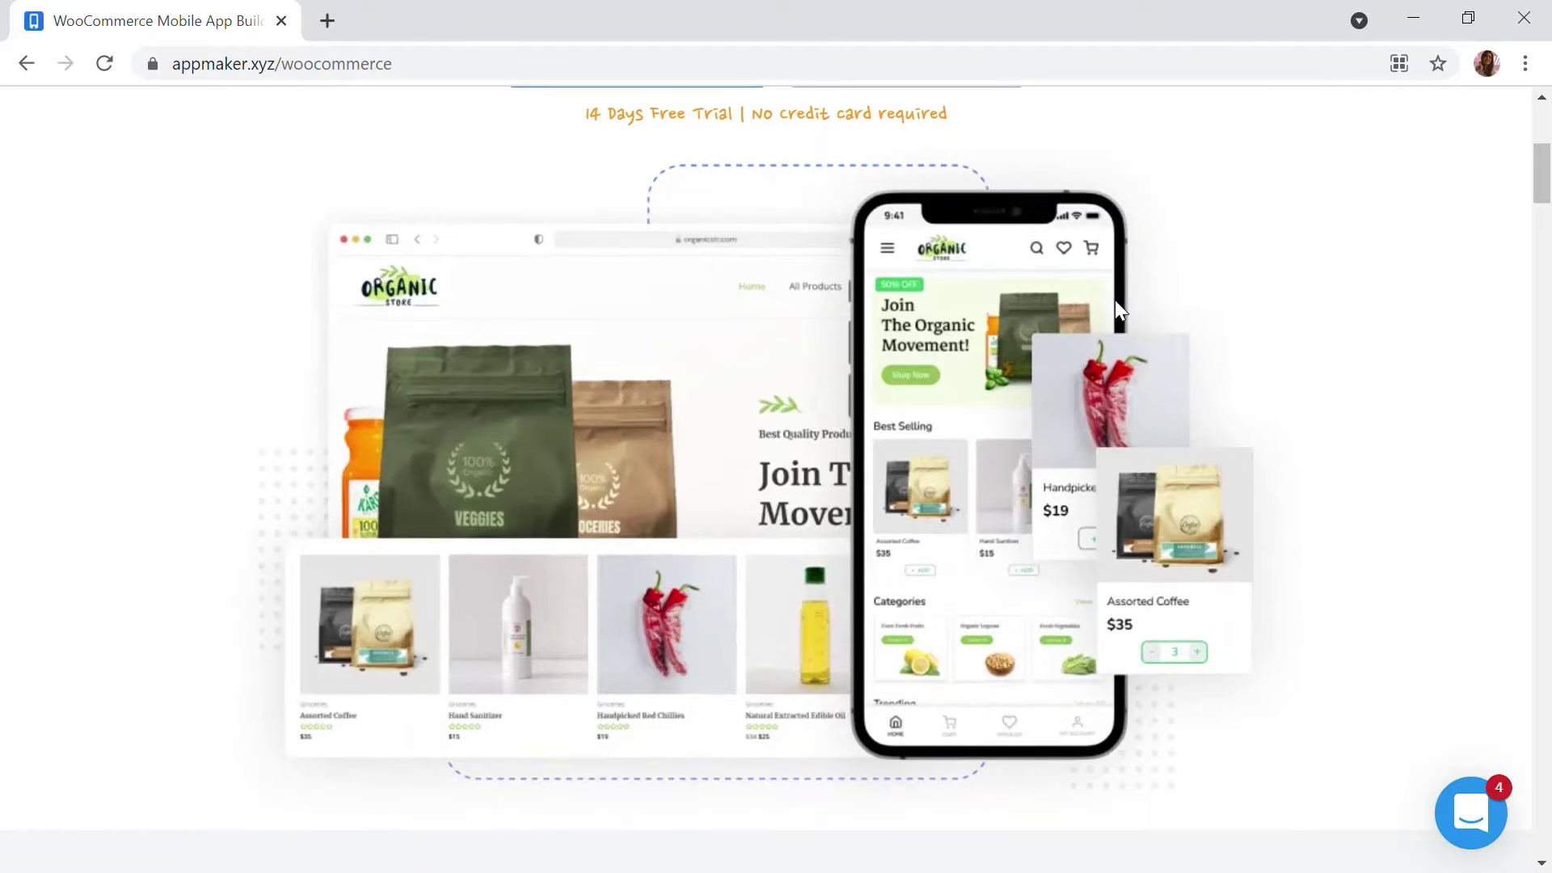
scroll(1117, 303, down, 2)
scroll(1116, 309, down, 1)
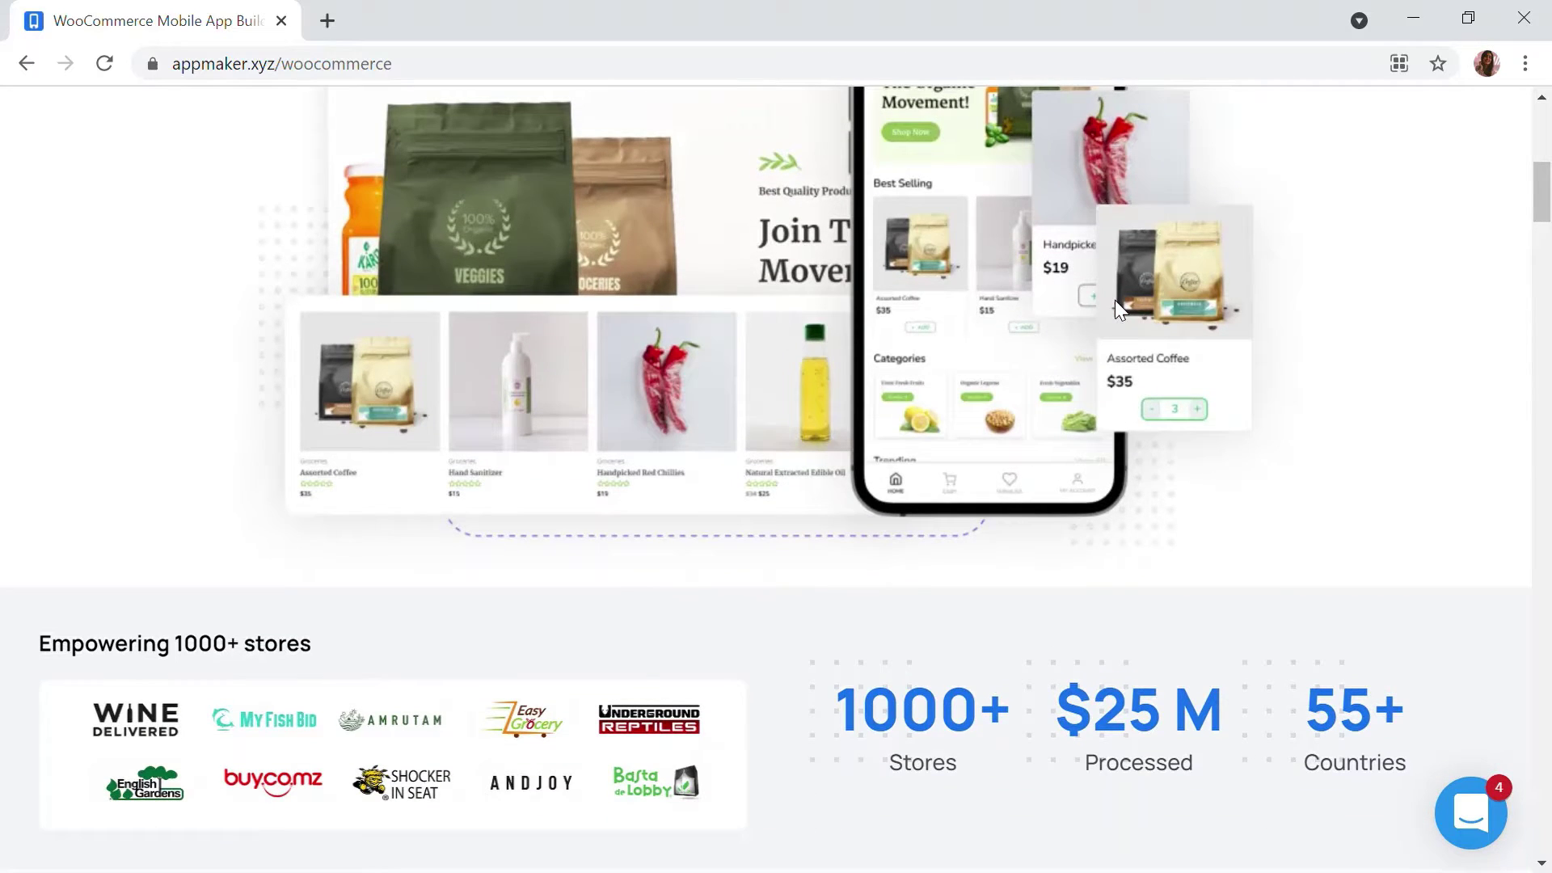
scroll(1117, 304, down, 3)
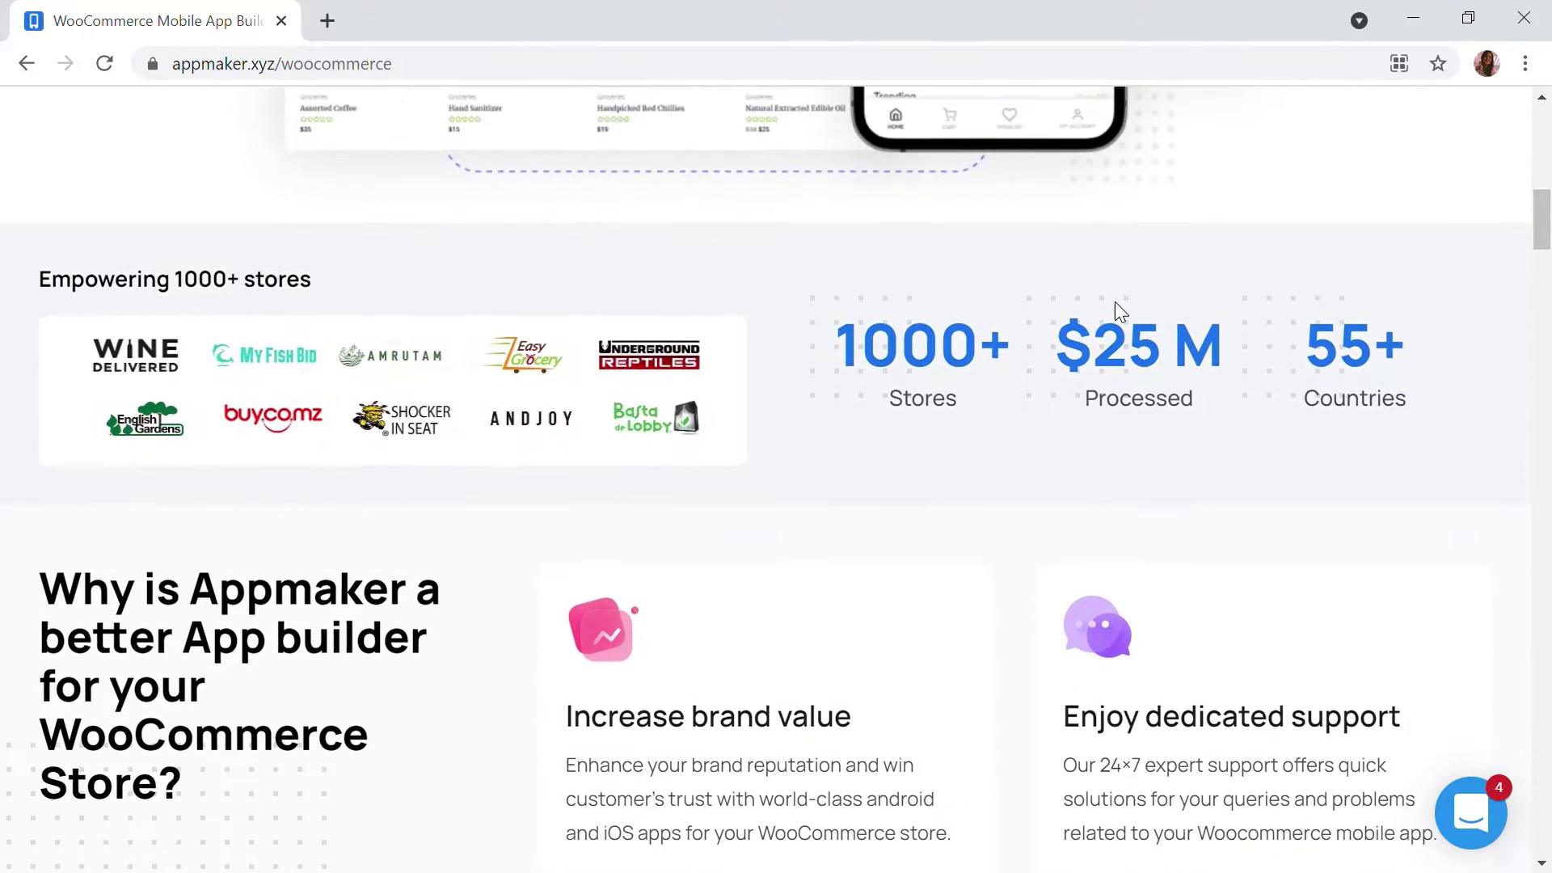
scroll(1117, 306, up, 1)
scroll(1114, 302, up, 10)
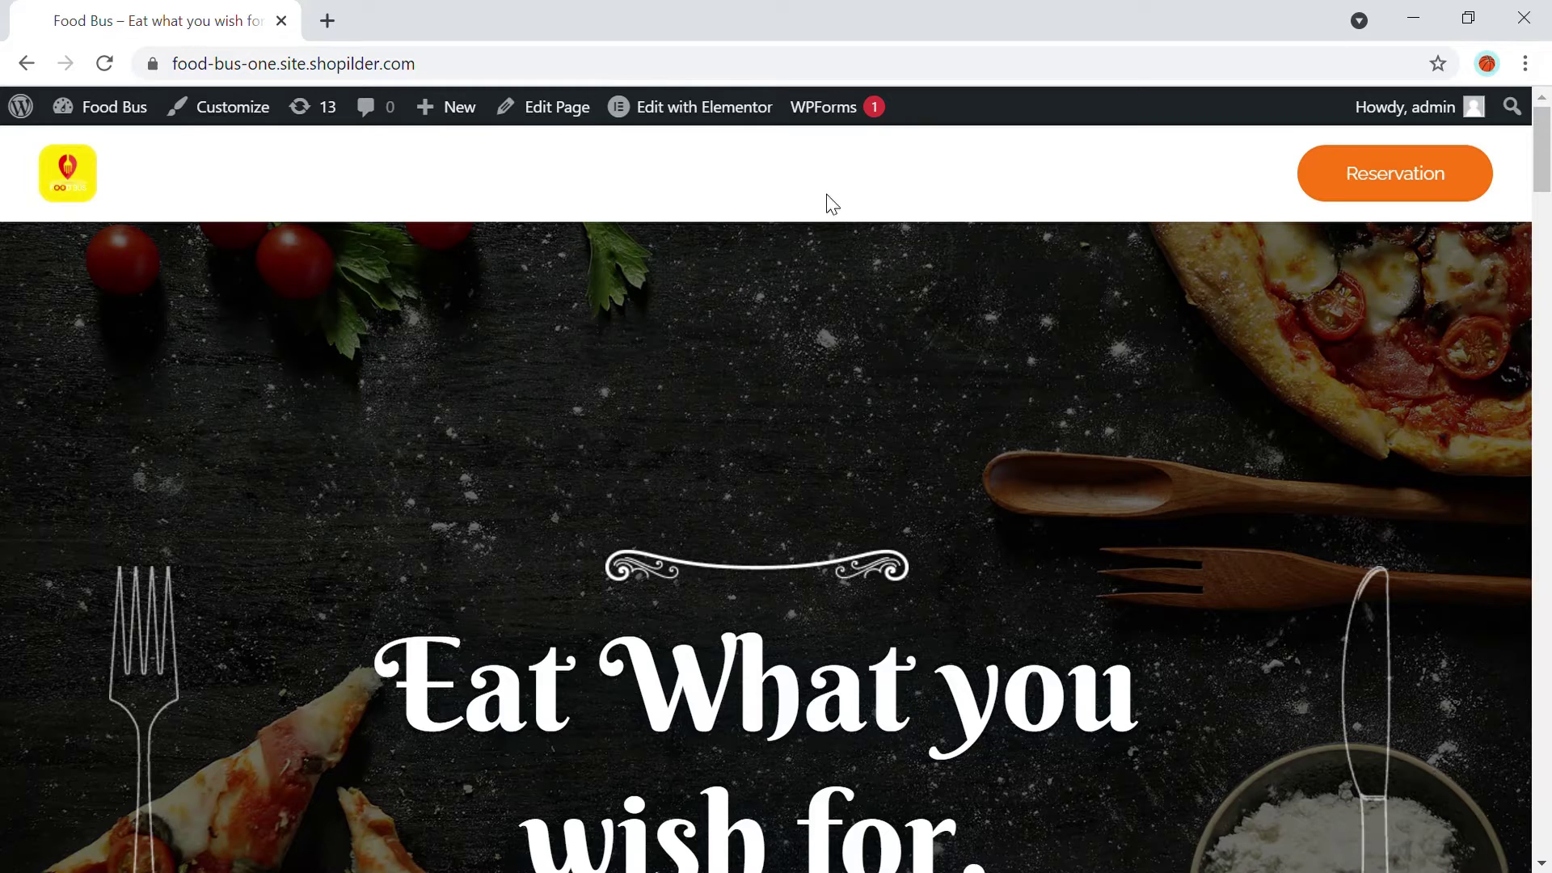
- Launch the Customizer from the admin bar and open its Menus panel listing Main Menu
mouse_move(483, 126)
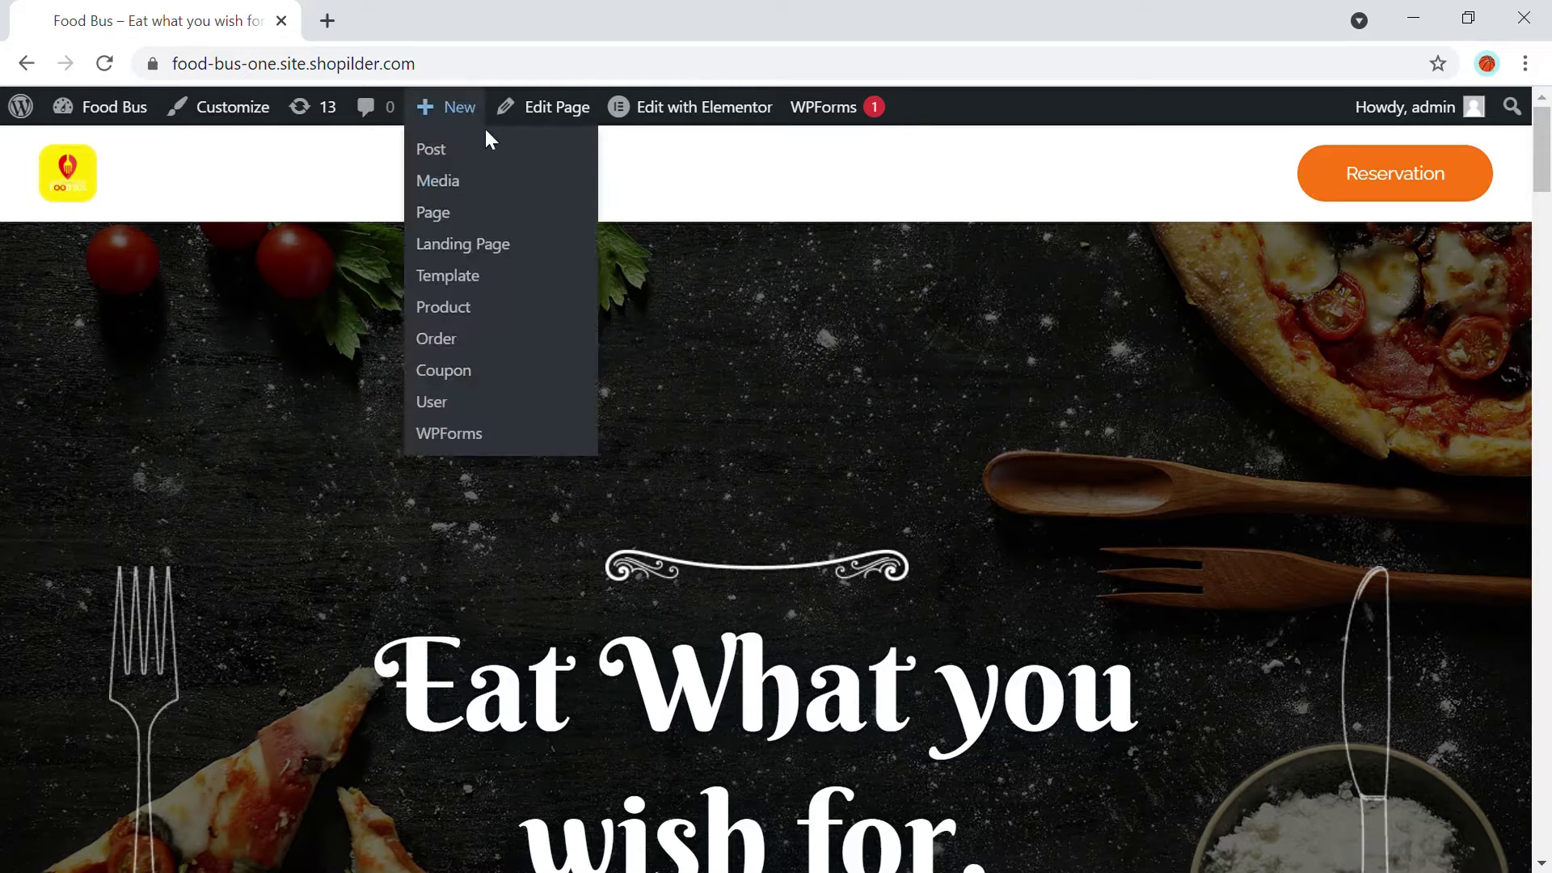
click(214, 116)
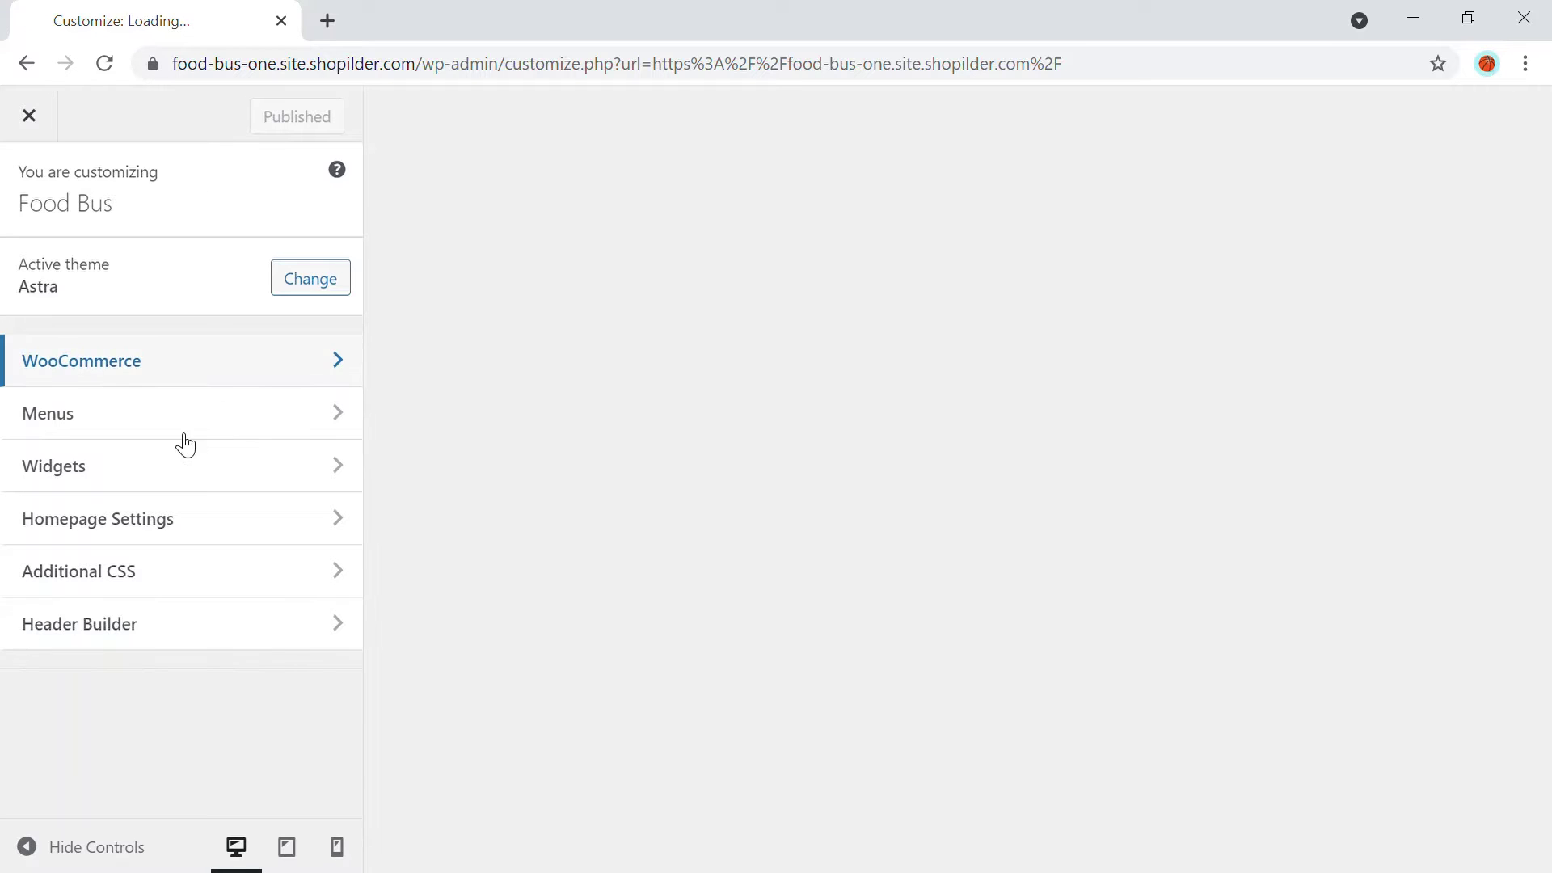
scroll(201, 453, down, 3)
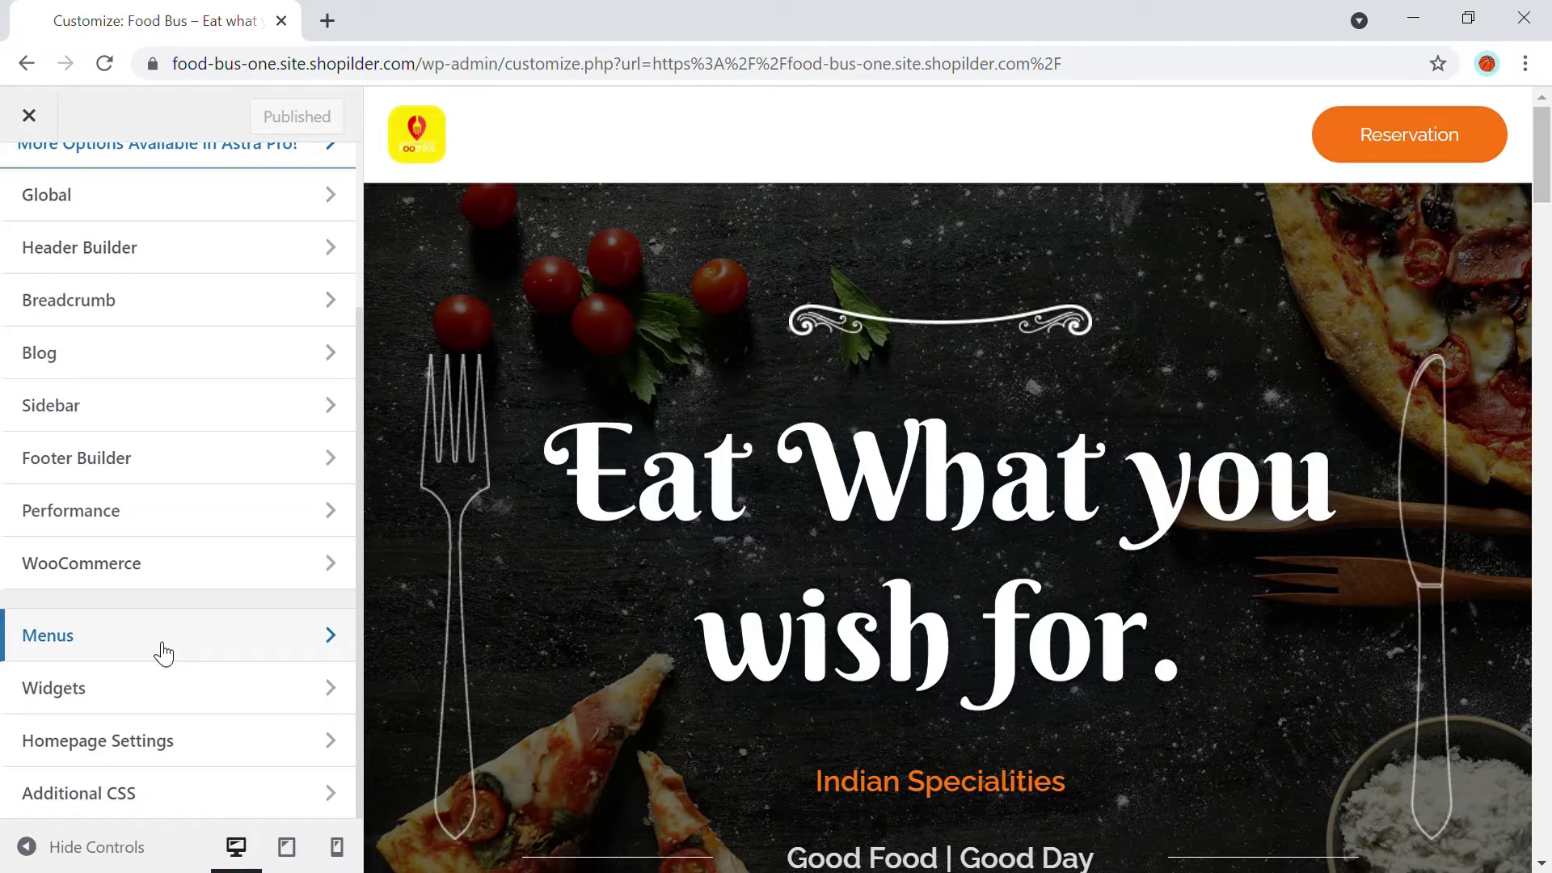
click(159, 625)
click(183, 626)
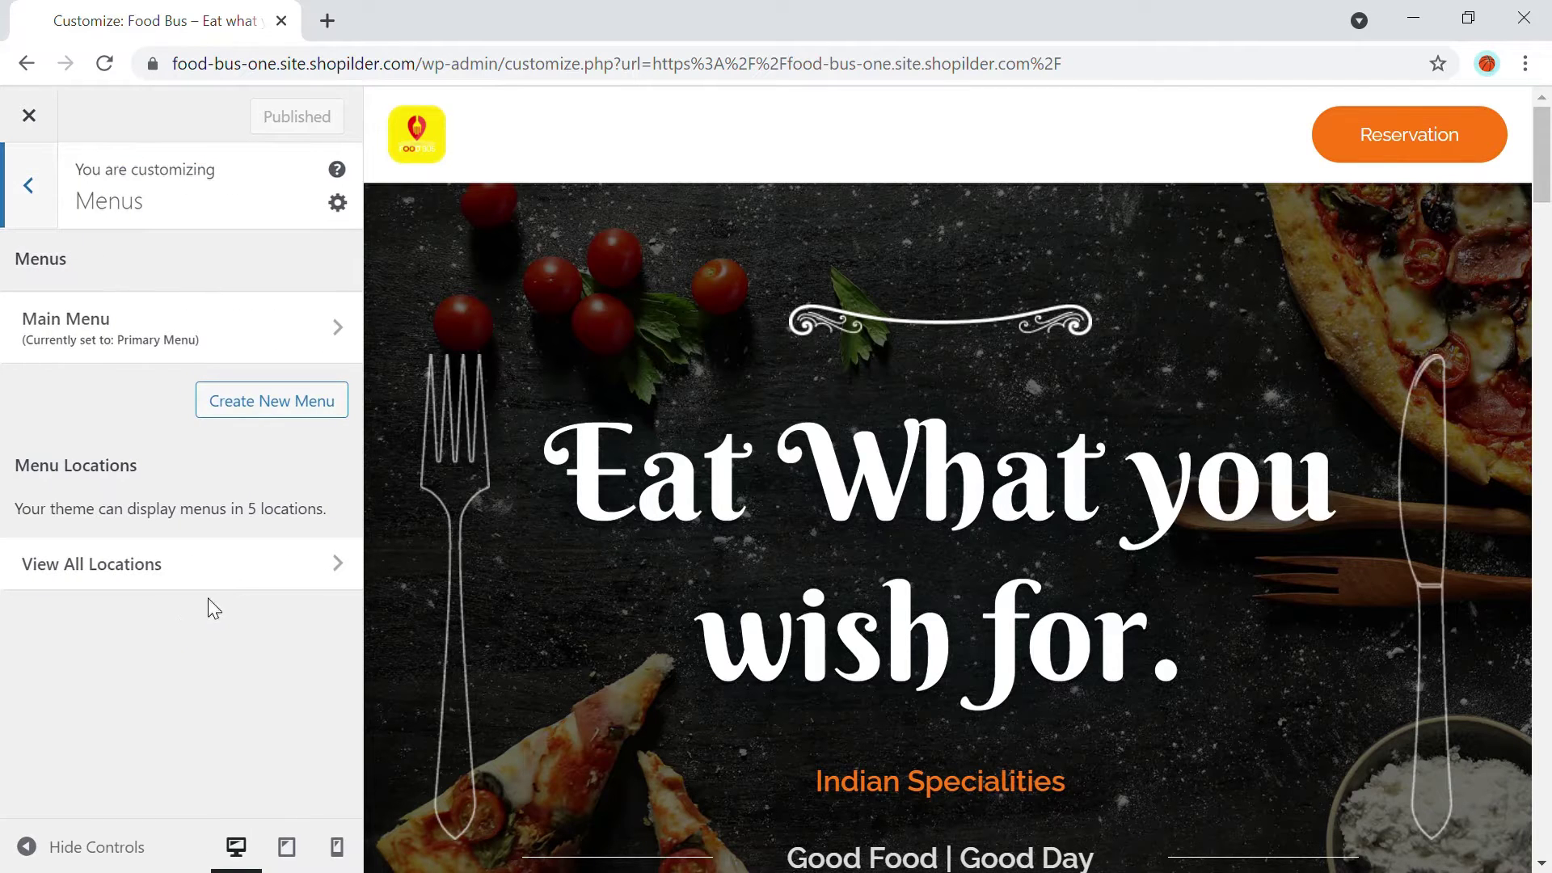
- Create a new menu named 'Header Menu' assigned to the Primary Menu location
click(267, 416)
click(262, 360)
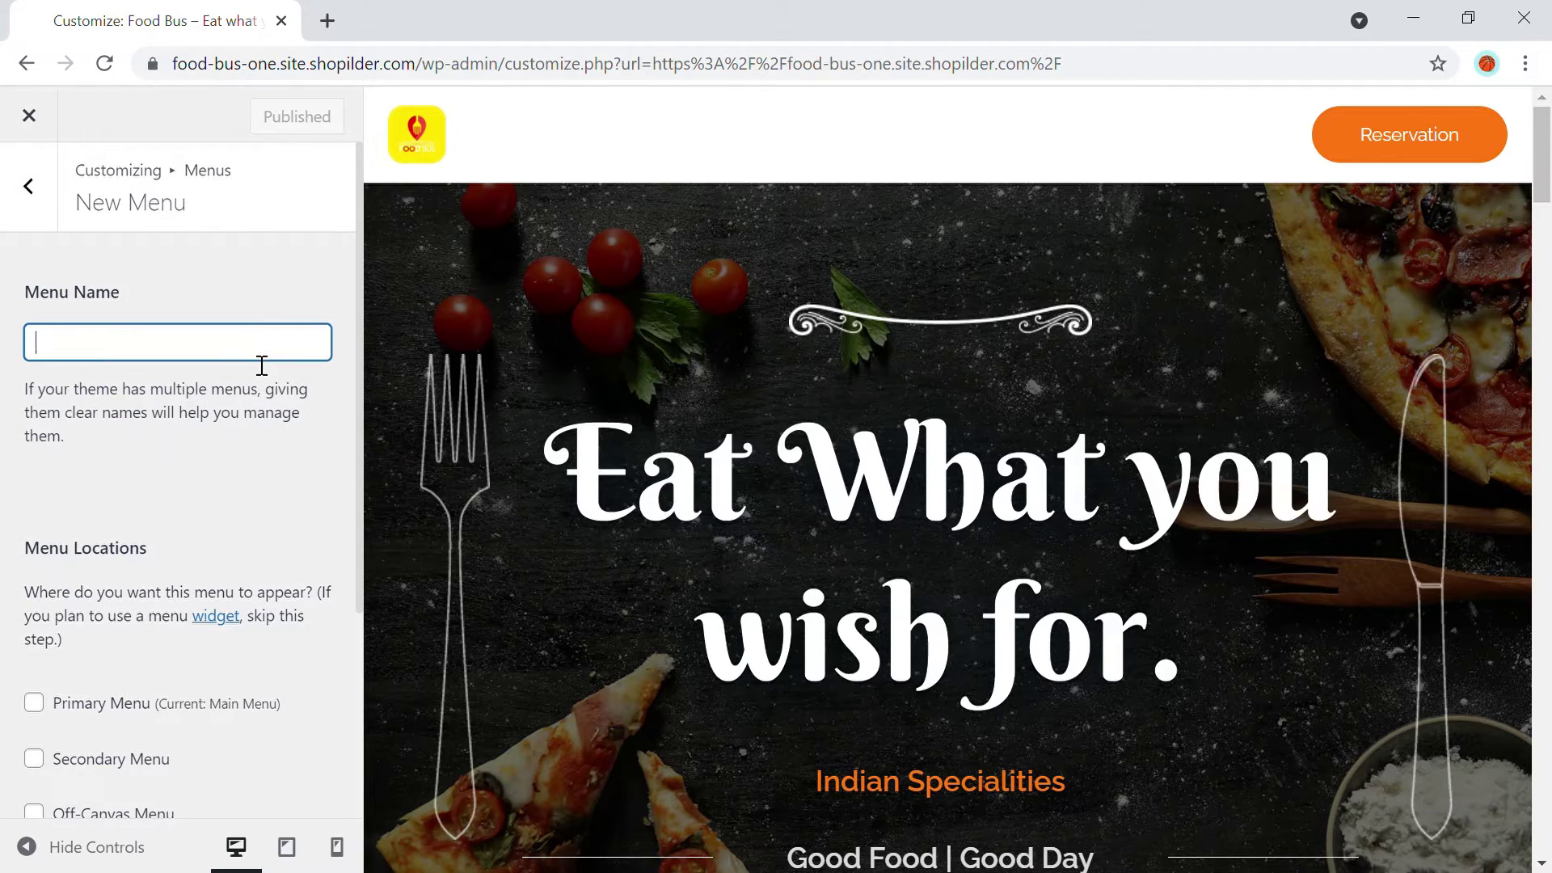
text(Header Menu)
scroll(114, 463, down, 3)
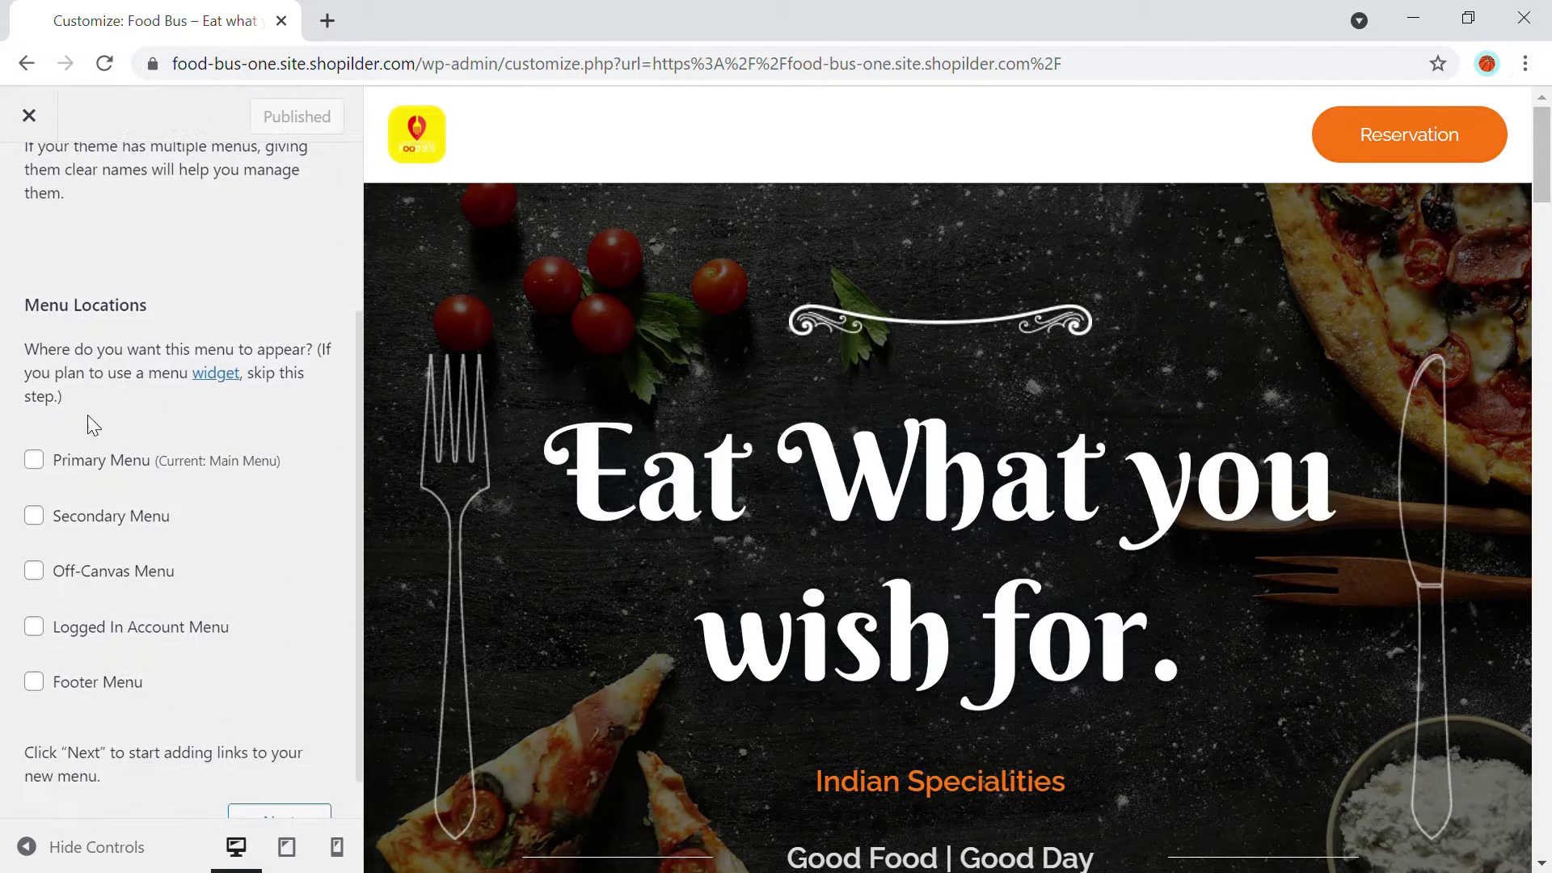
click(40, 470)
scroll(243, 477, down, 1)
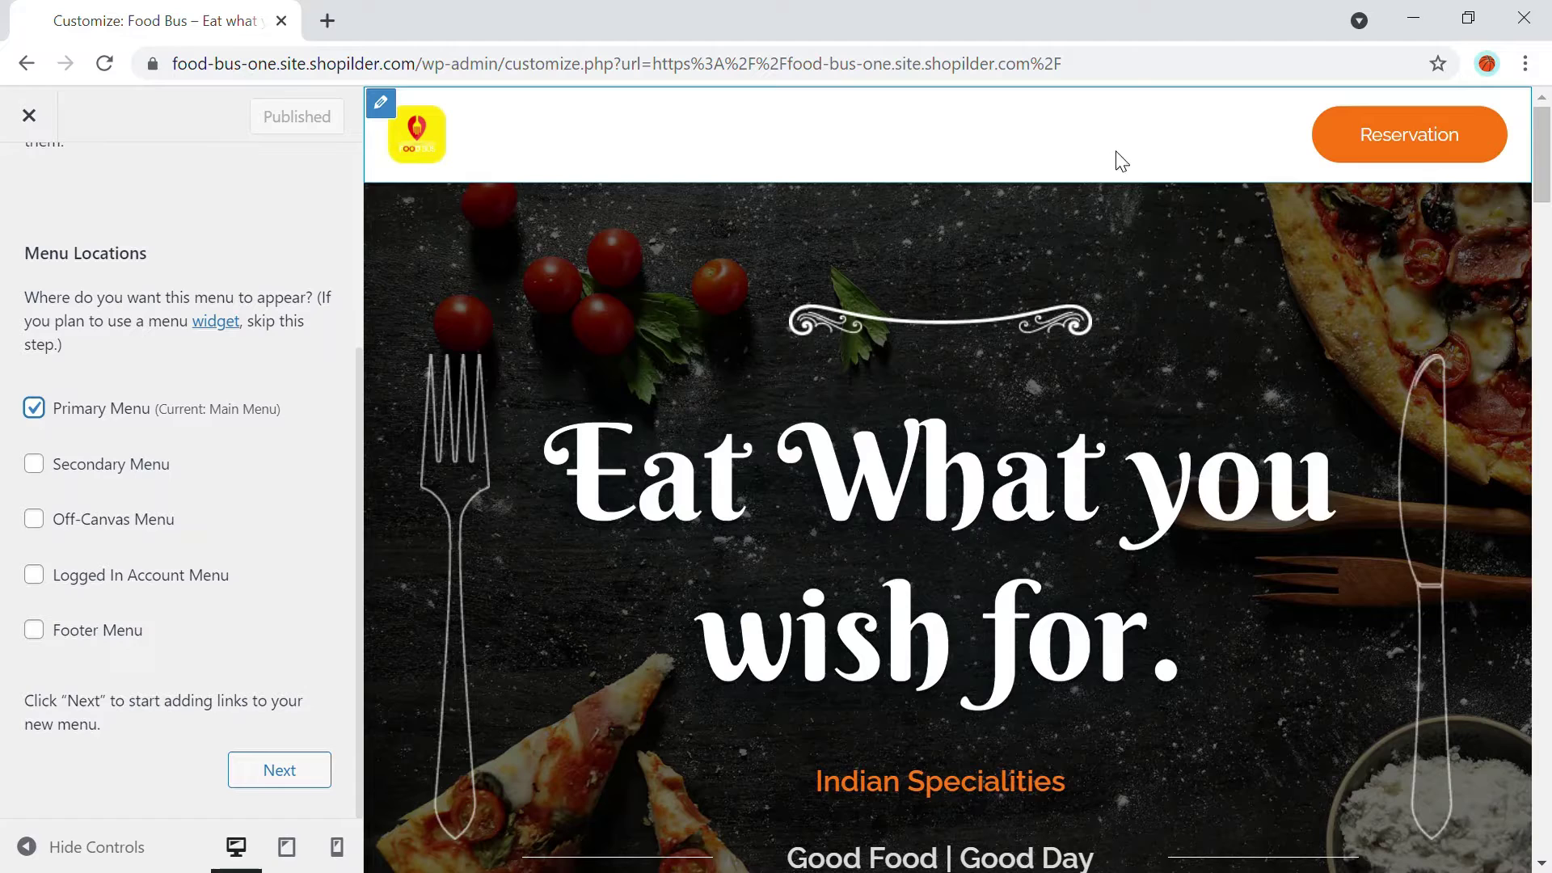
click(297, 770)
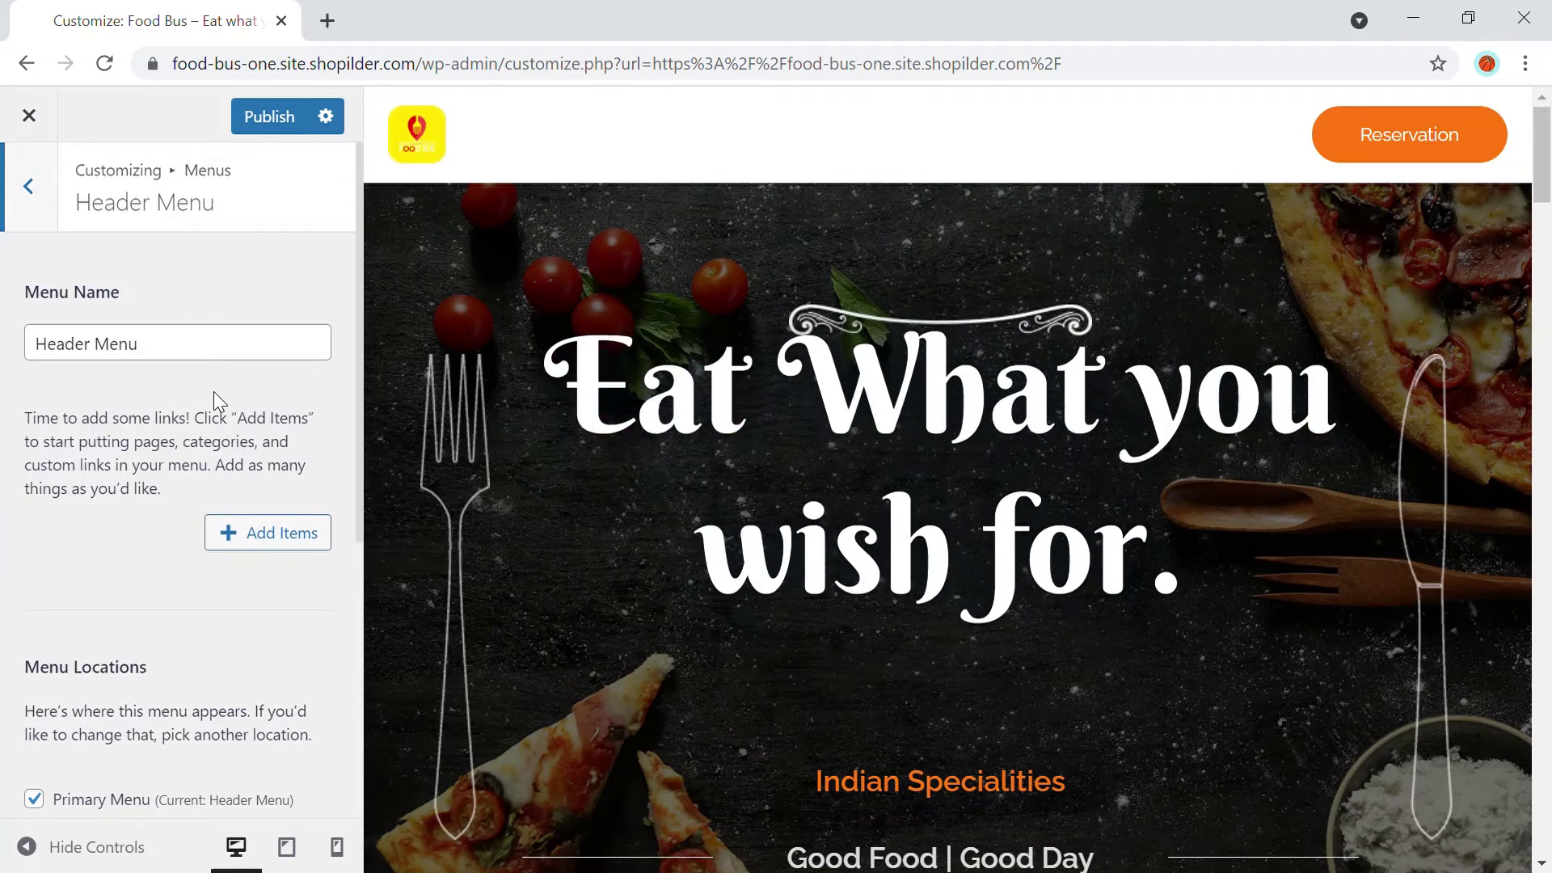
scroll(176, 390, down, 2)
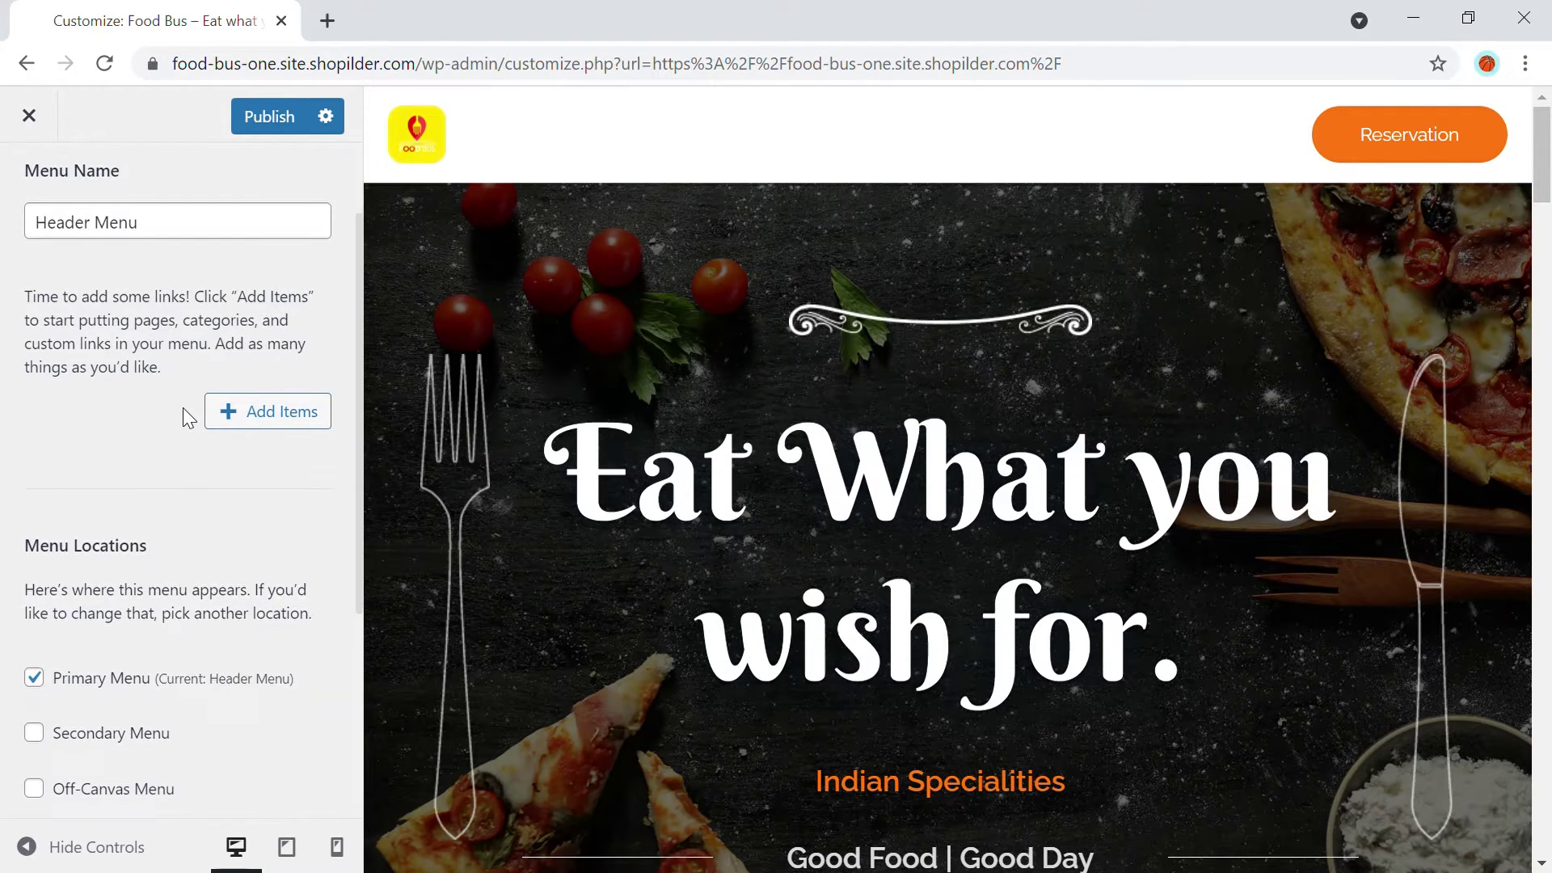
scroll(183, 408, up, 2)
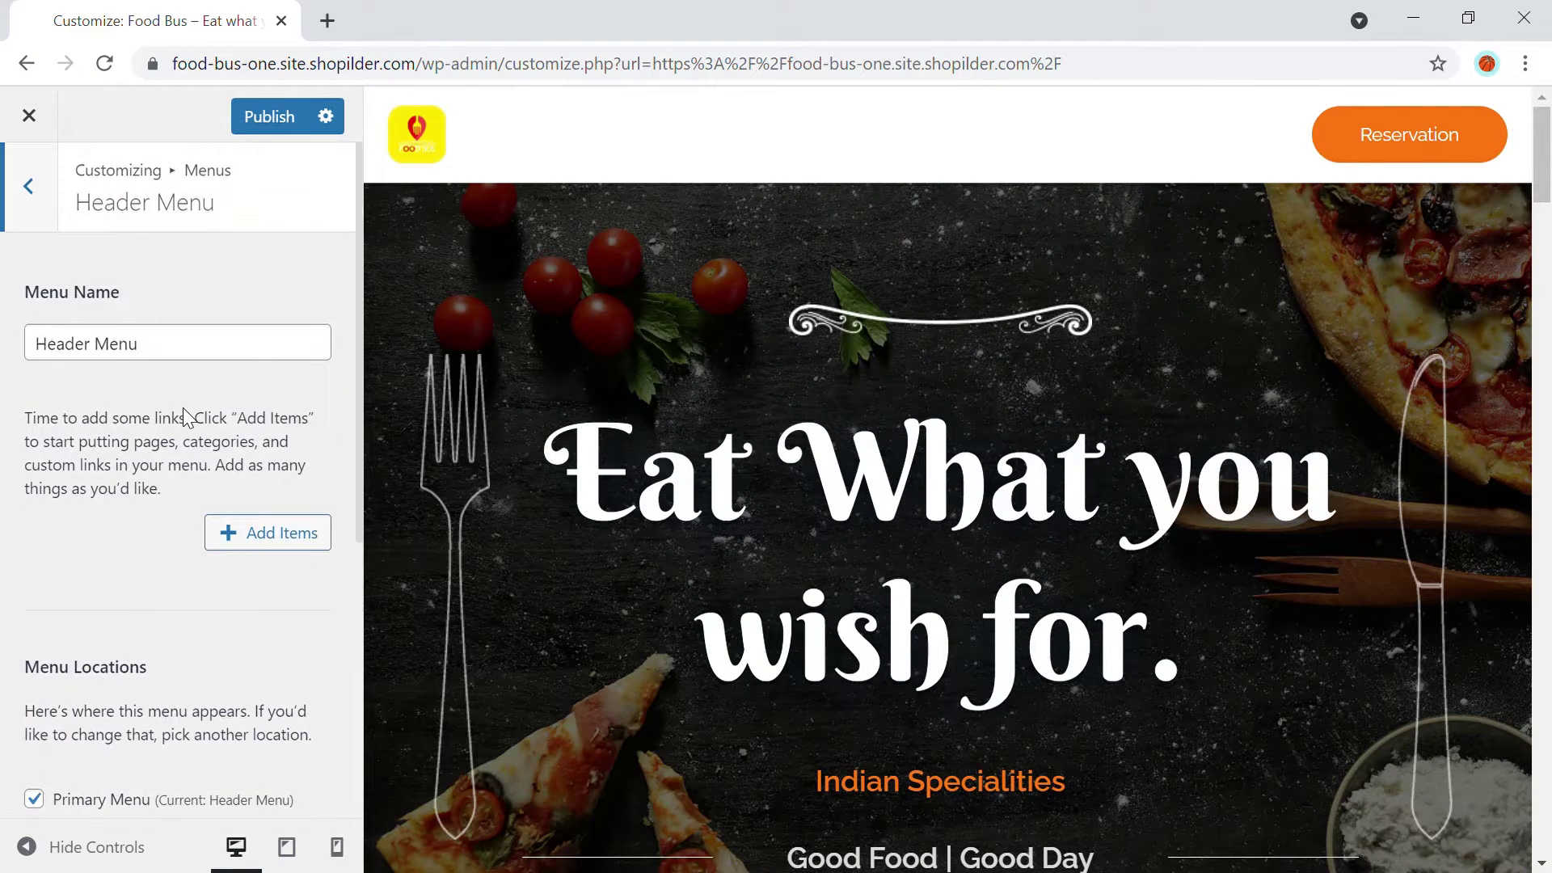
- Add the Home (Front Page) page from the Pages list as Header Menu's first item
click(246, 547)
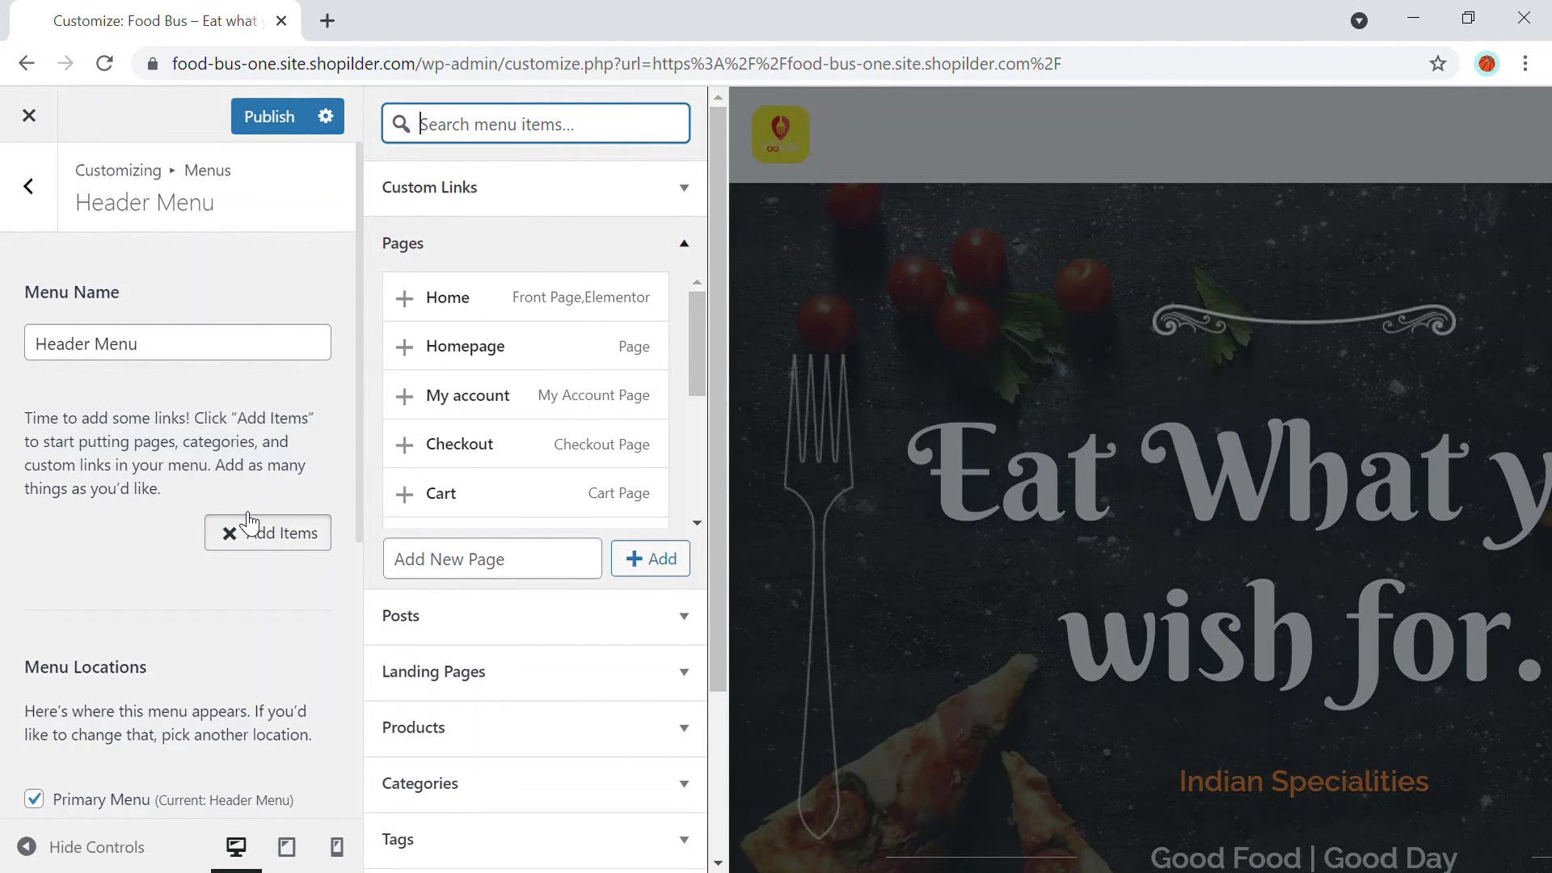
click(418, 307)
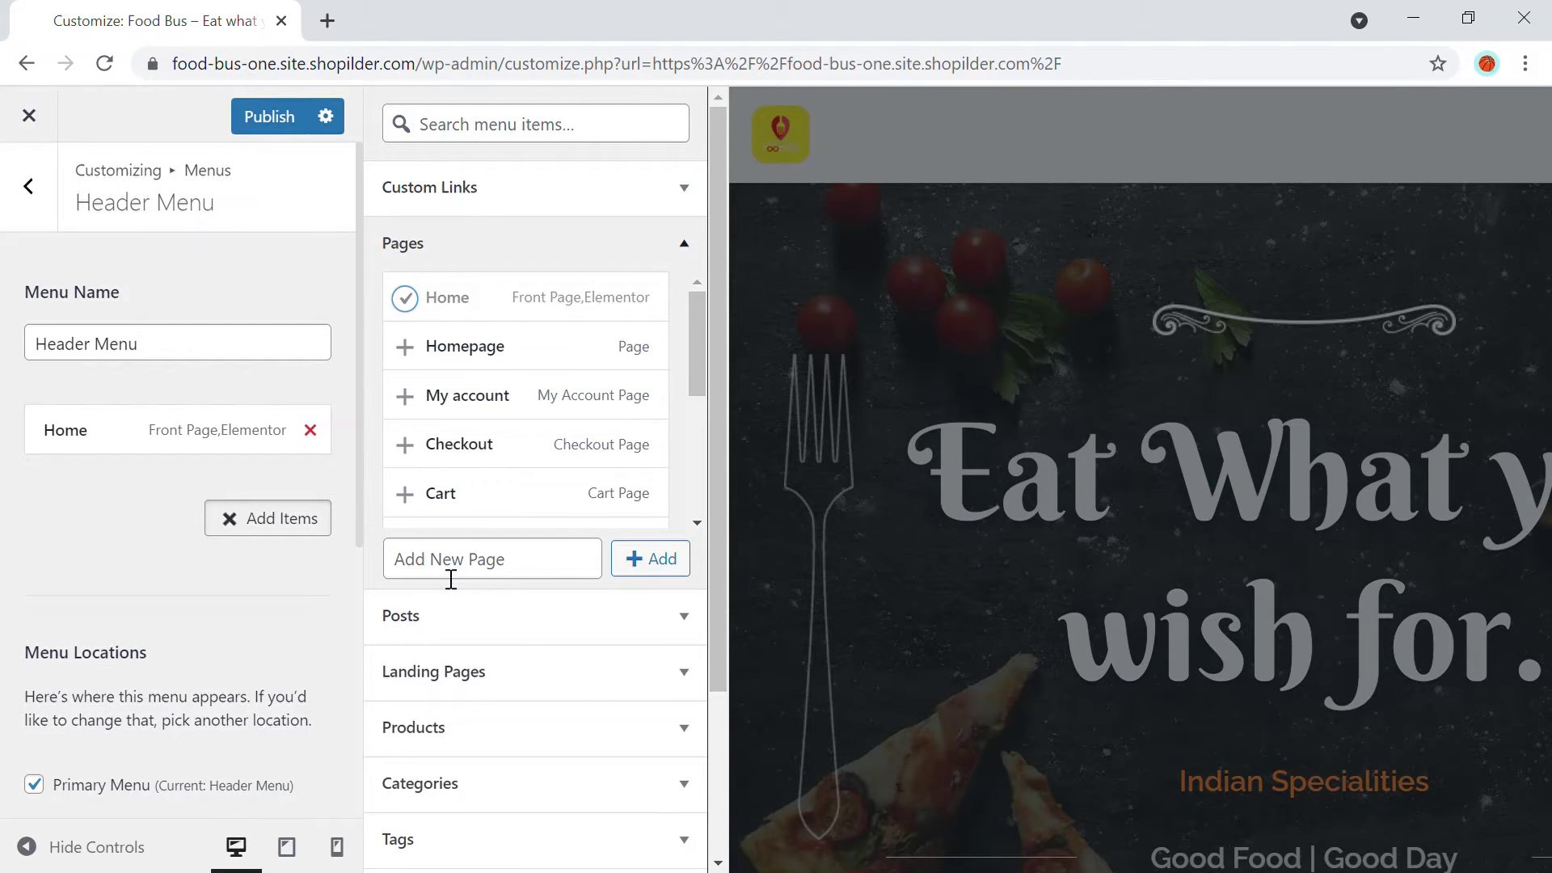
scroll(495, 360, down, 4)
scroll(502, 380, up, 4)
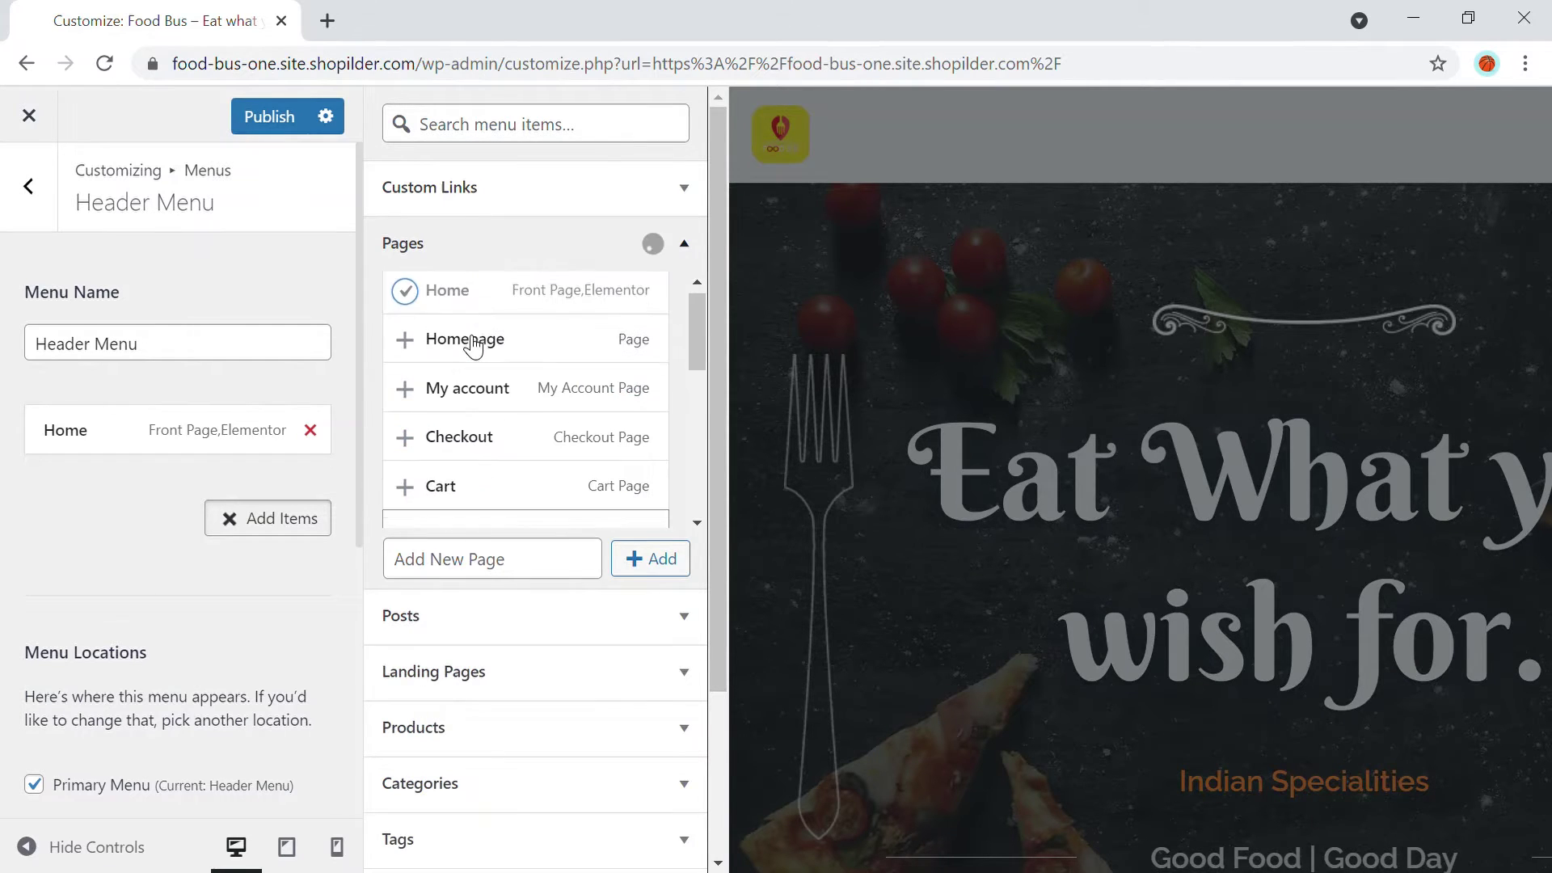
scroll(460, 485, down, 5)
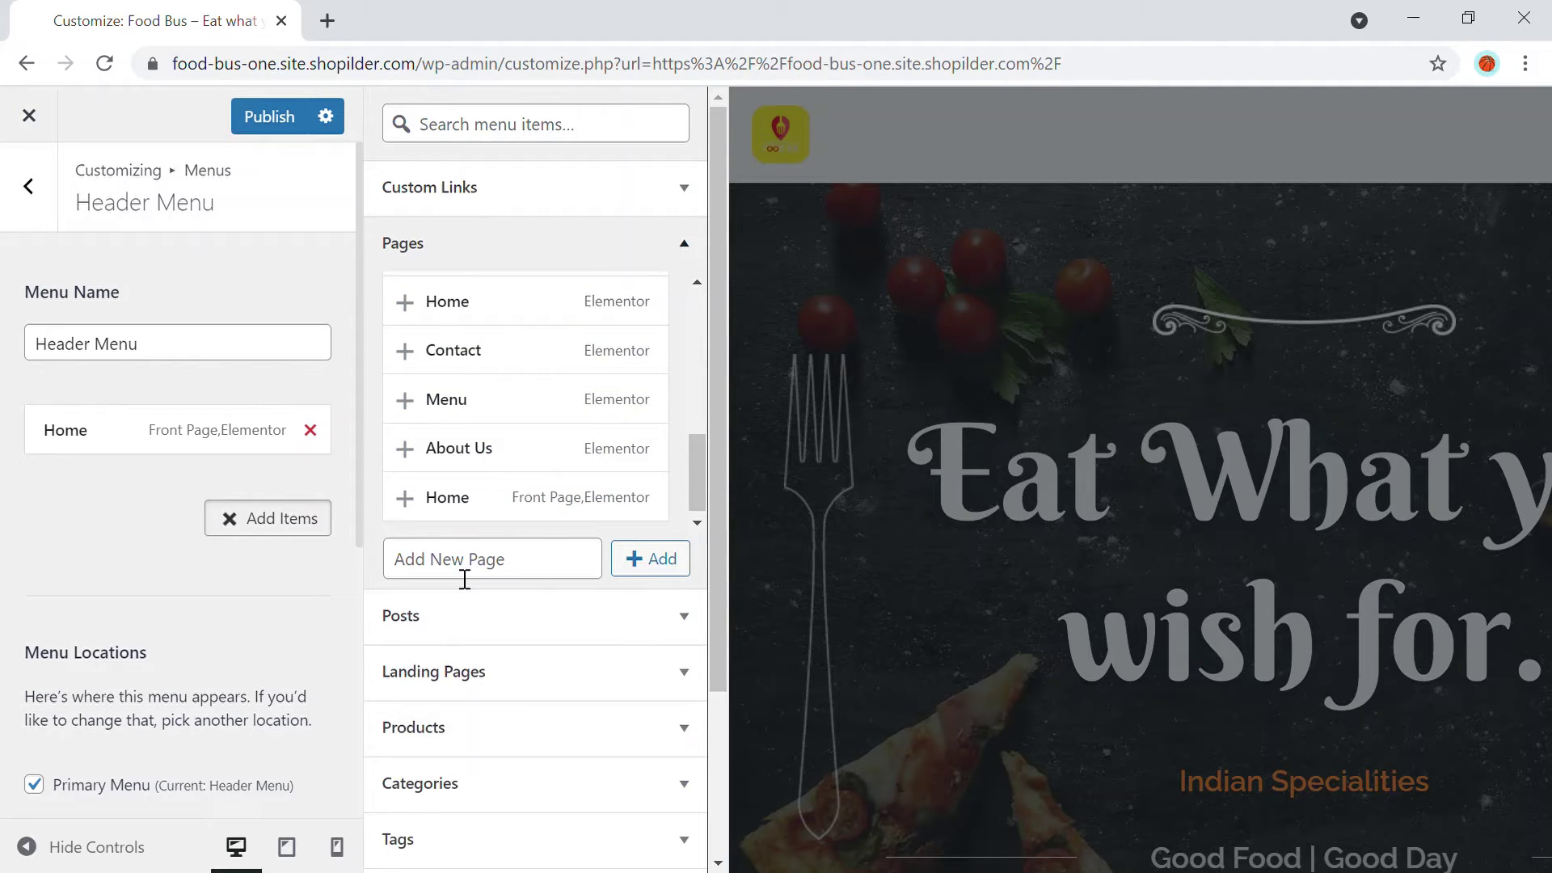
scroll(464, 579, down, 3)
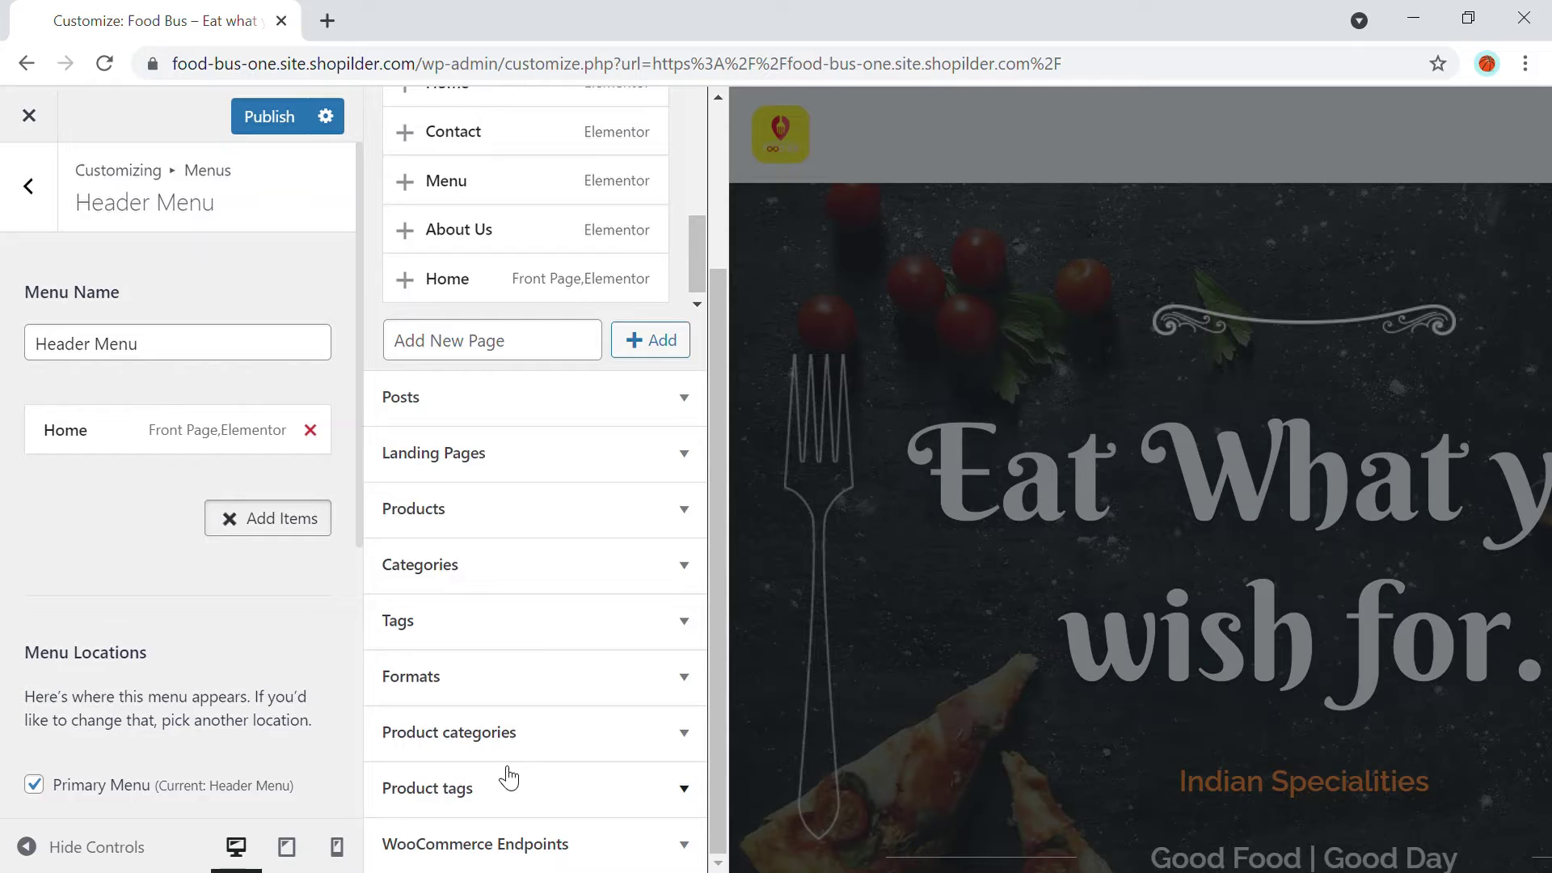
scroll(562, 656, up, 1)
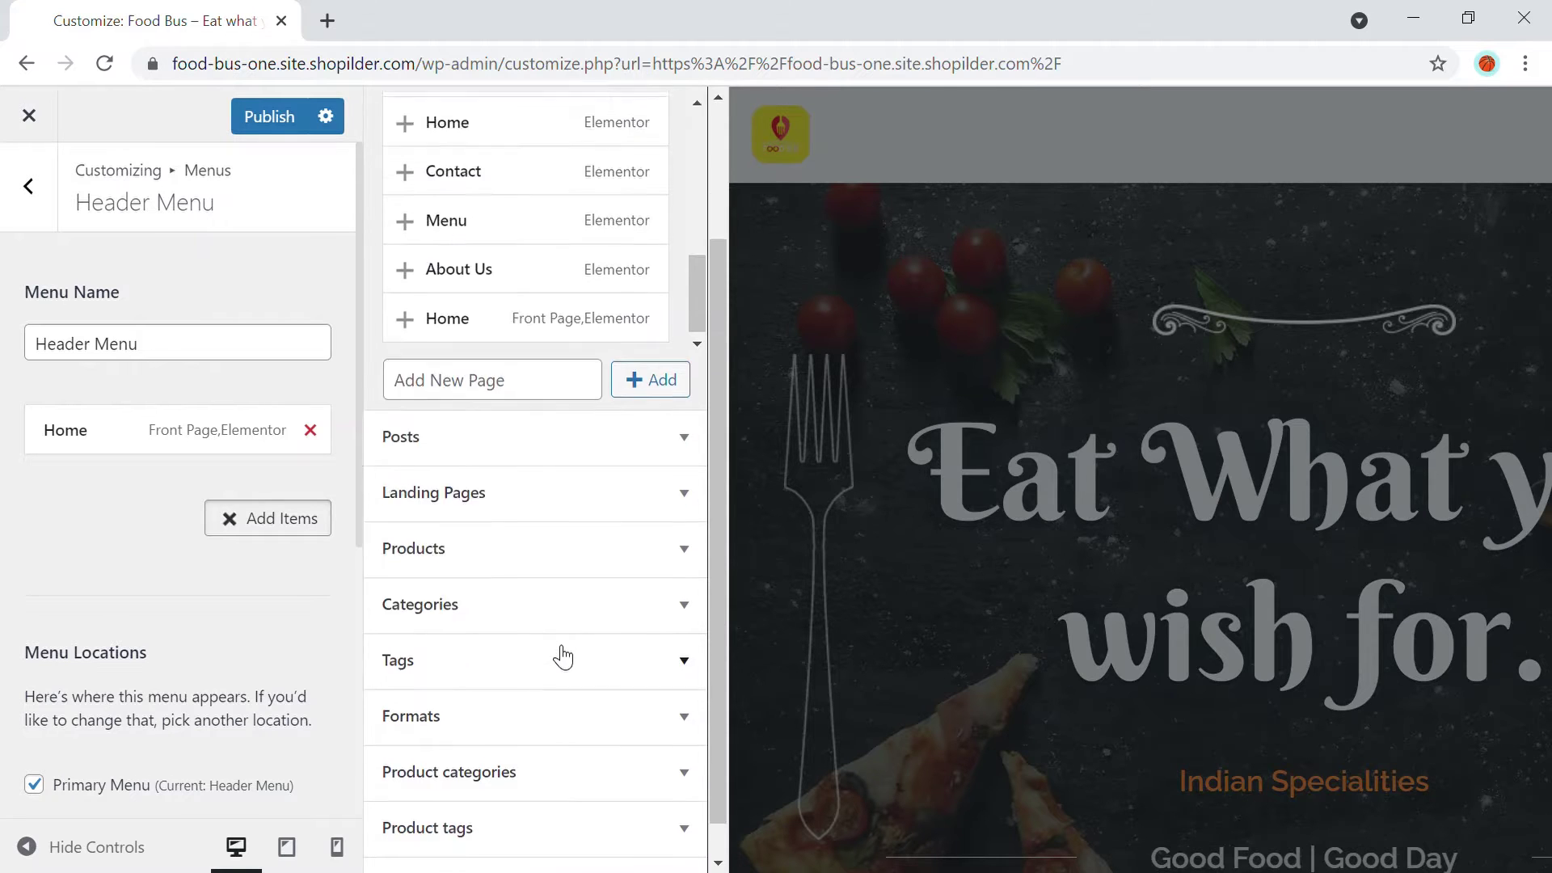
scroll(562, 656, up, 3)
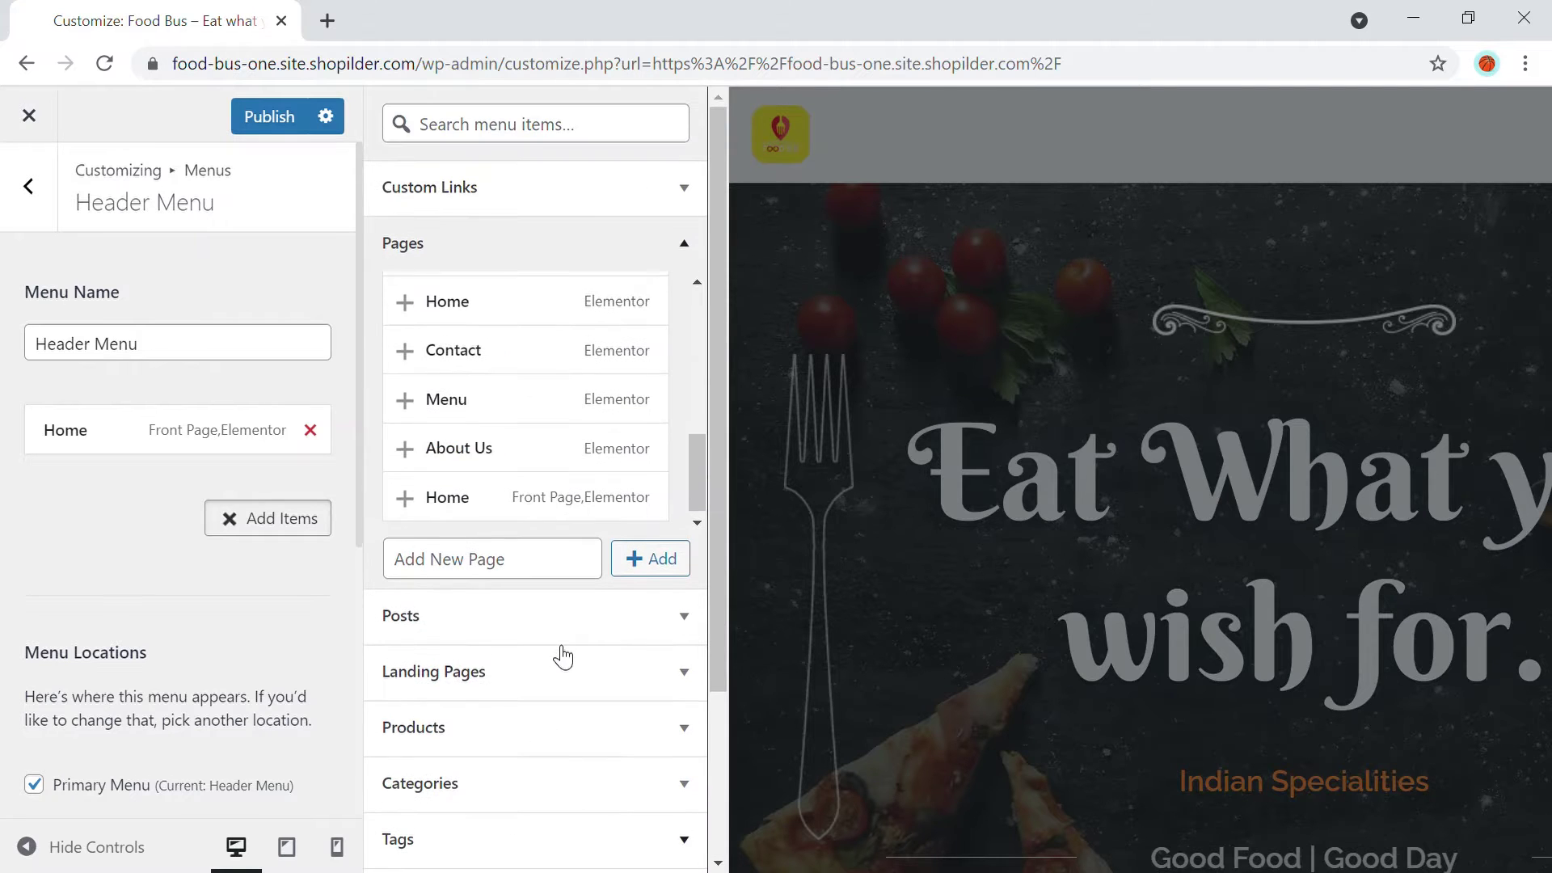
- Add a custom link labelled 'About' with URL #about to the Header Menu
click(549, 194)
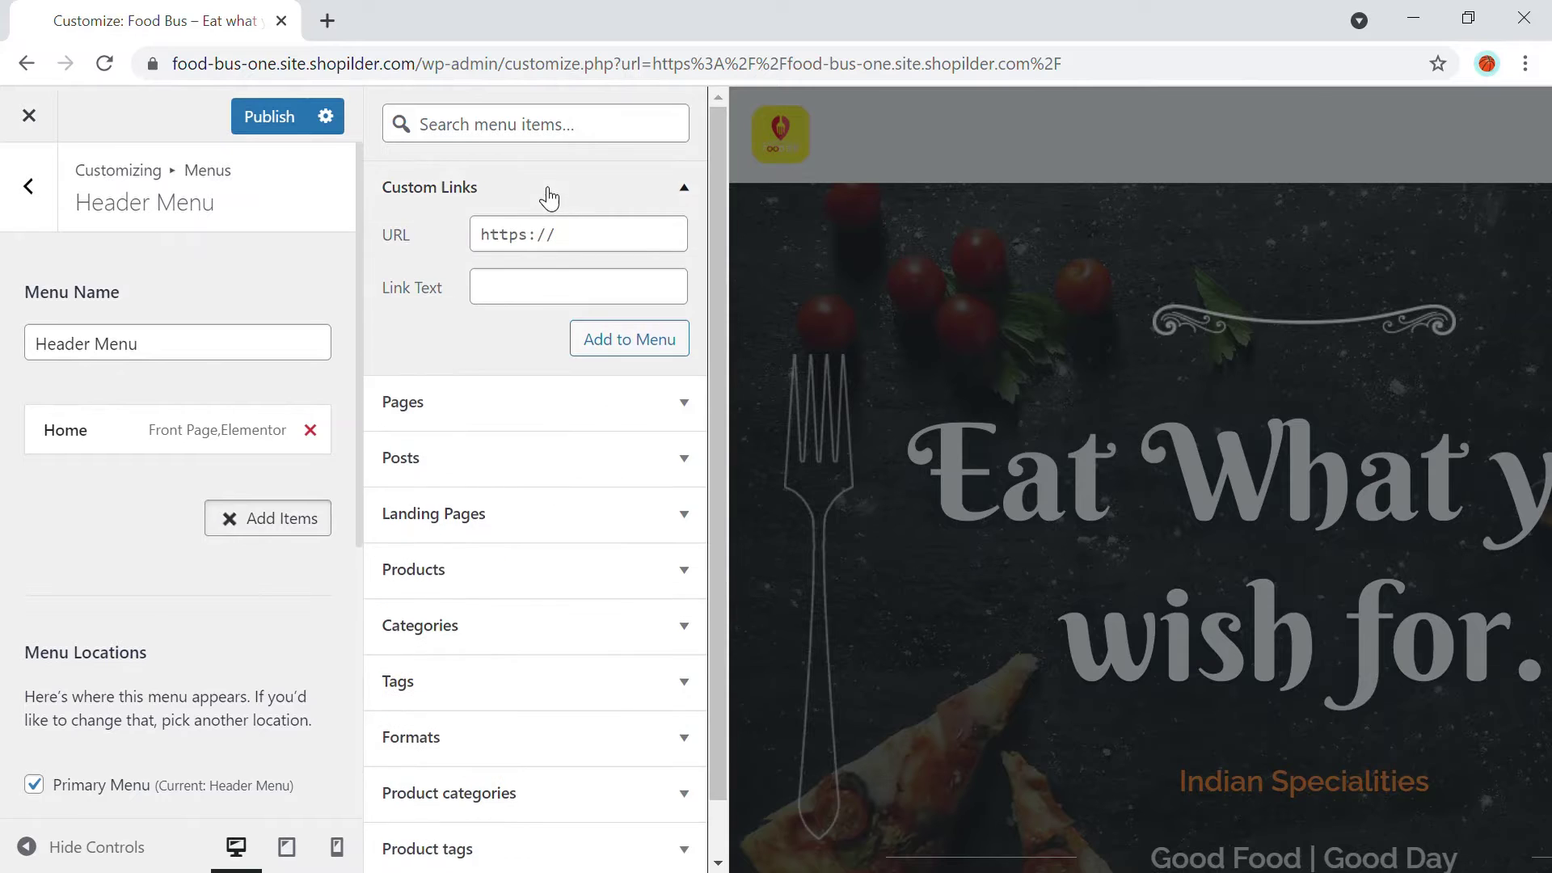
click(546, 249)
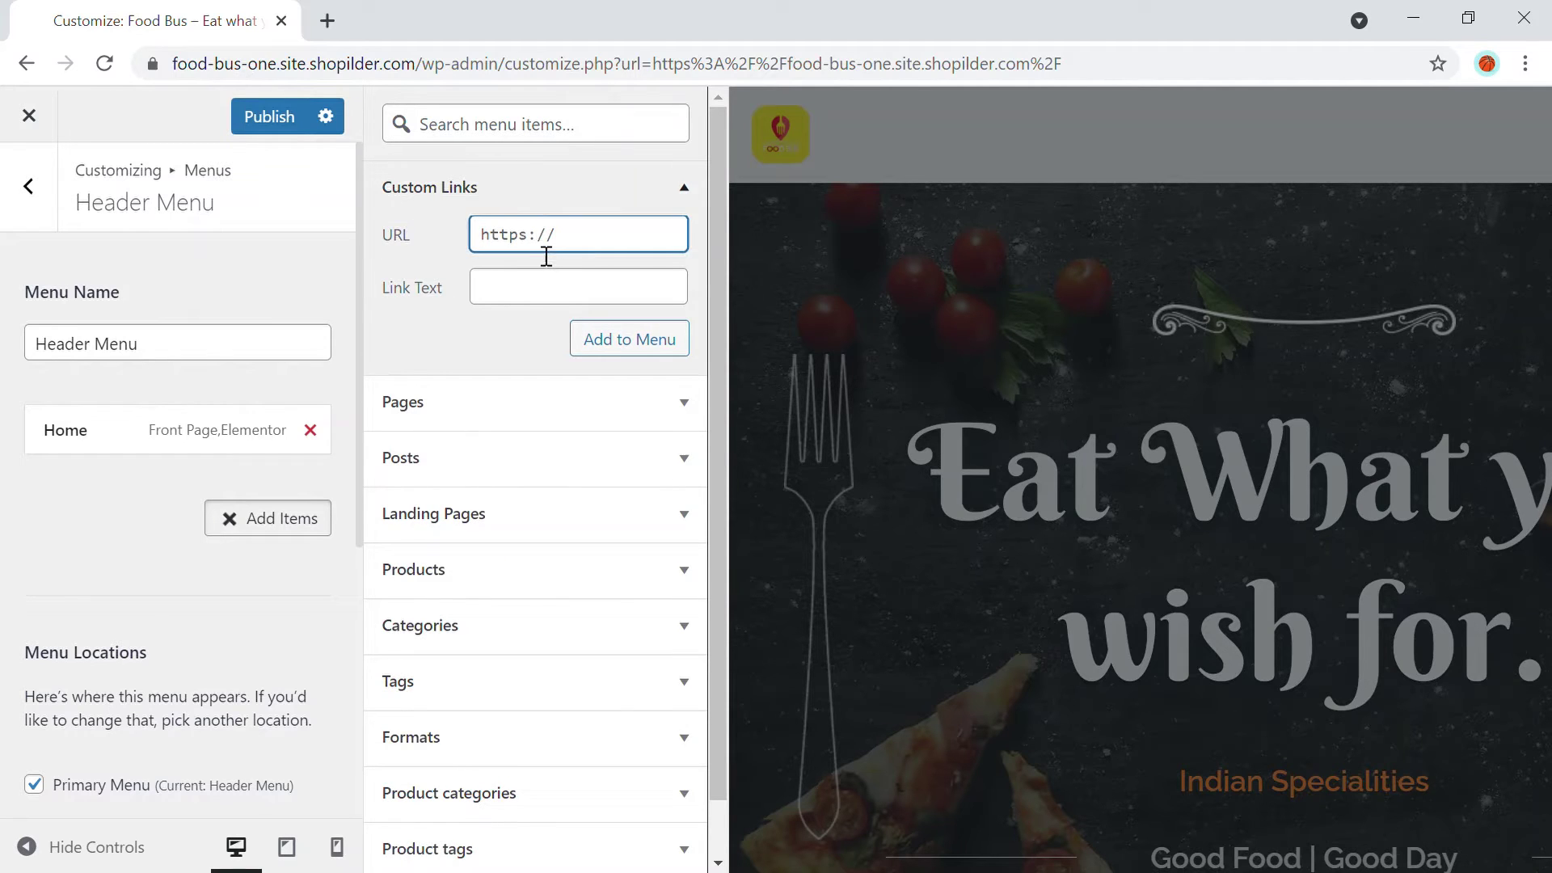
click(566, 306)
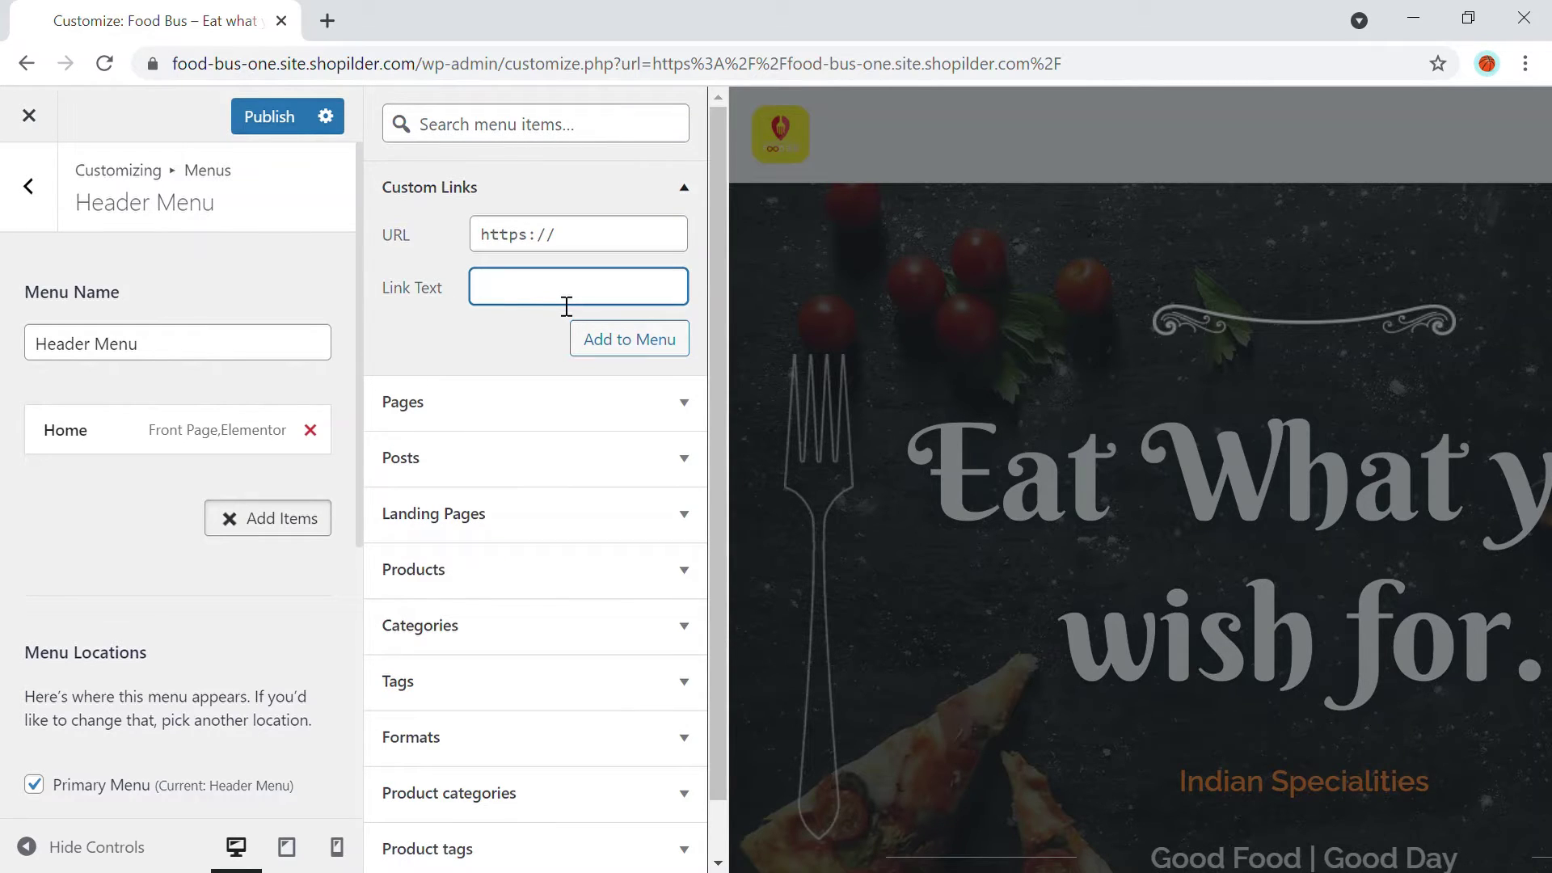
text(About Us)
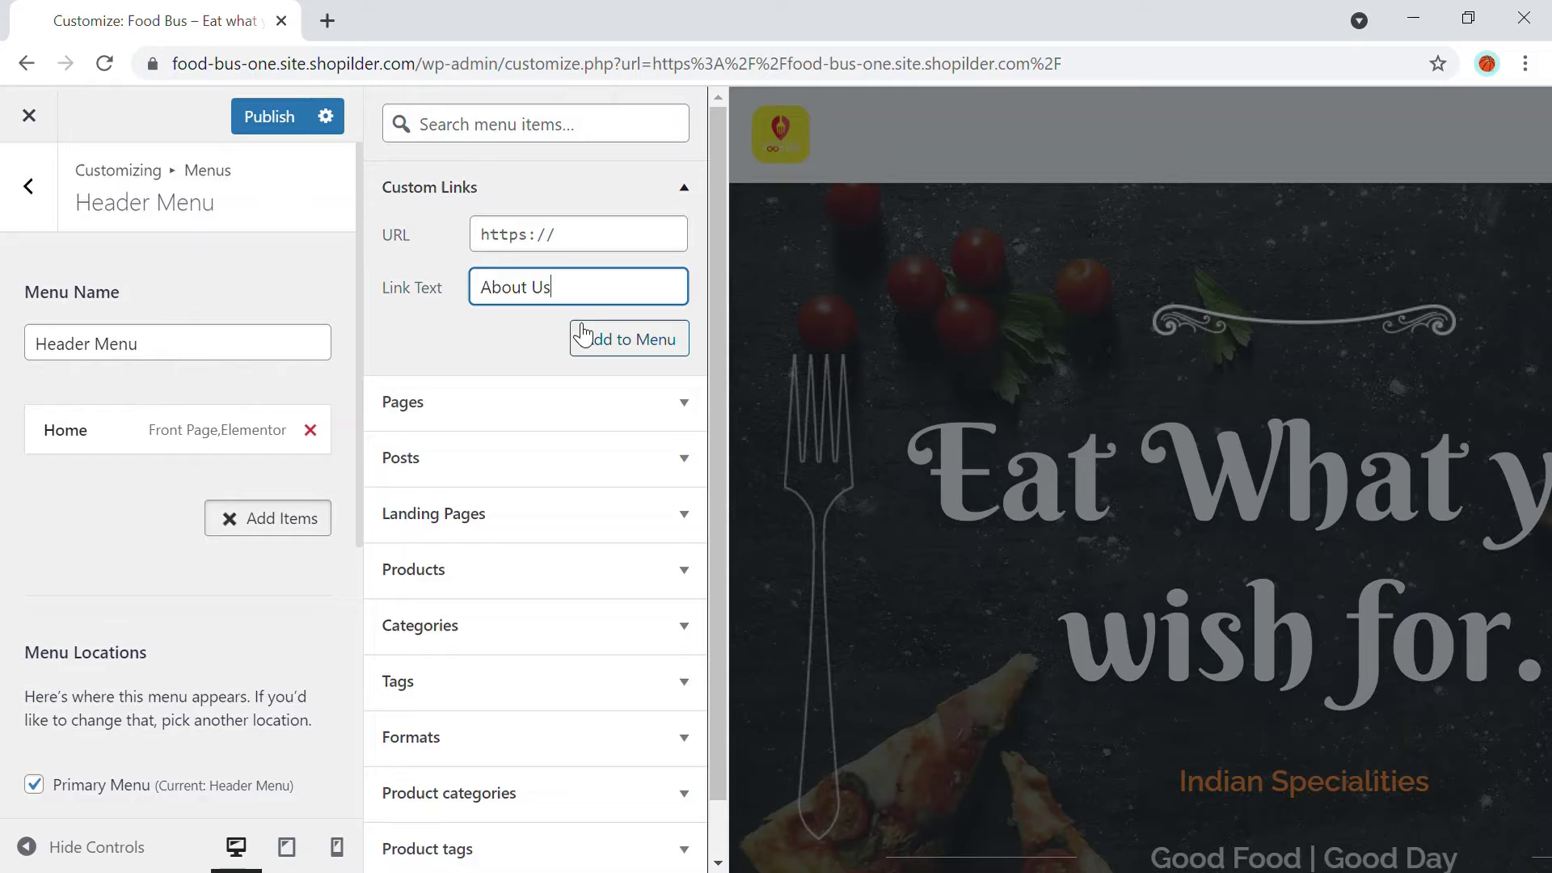
key(BackSpace)
key(BackSpace)
key(BackSpace)
key(shift+Tab)
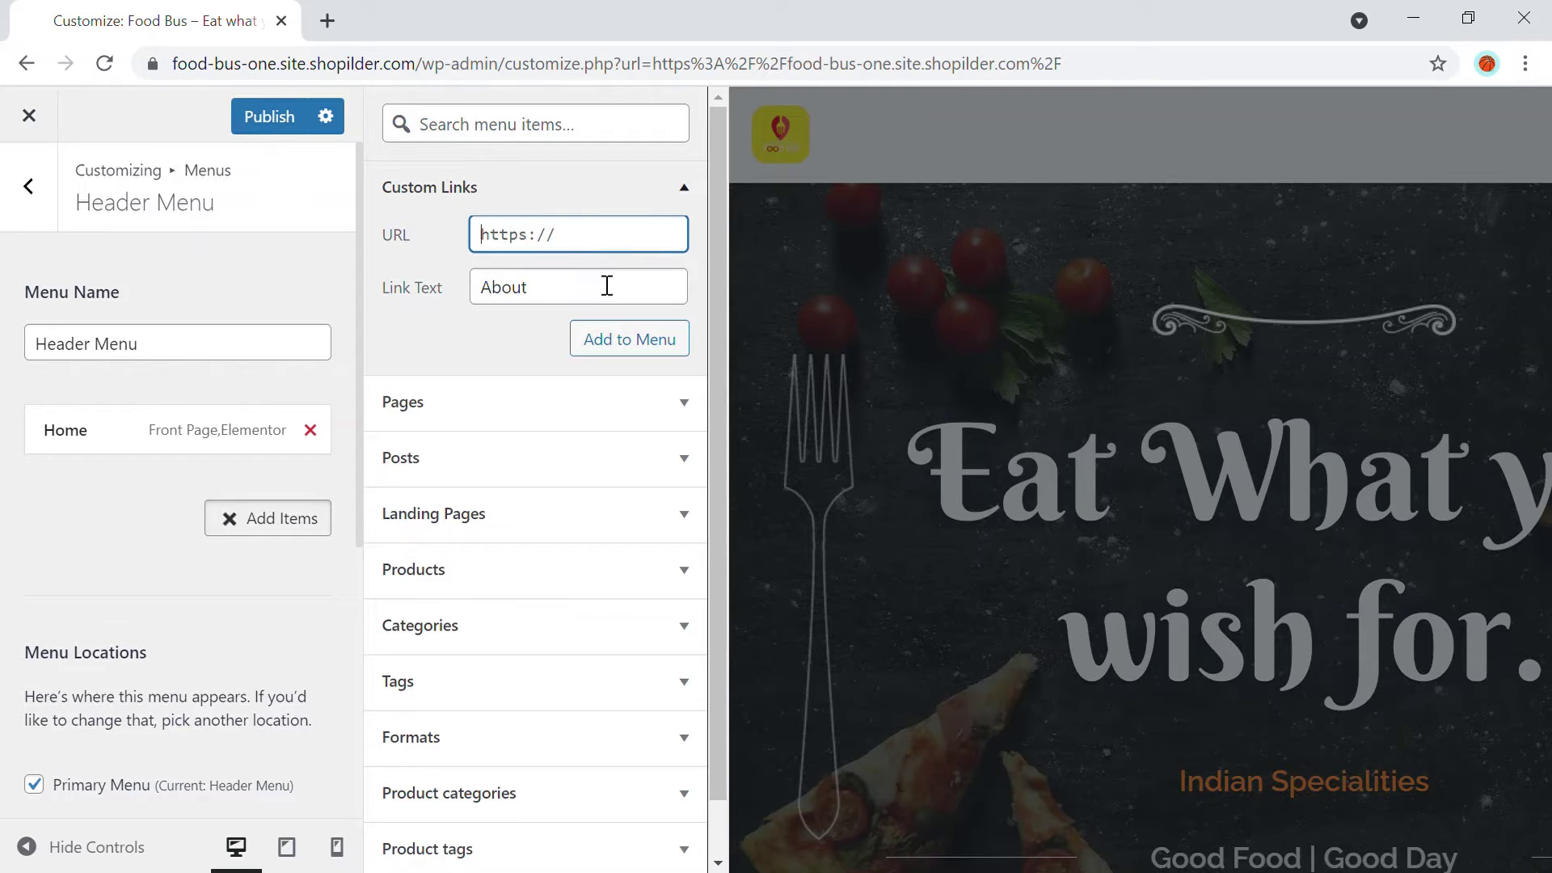
key(ctrl+a)
text(#about)
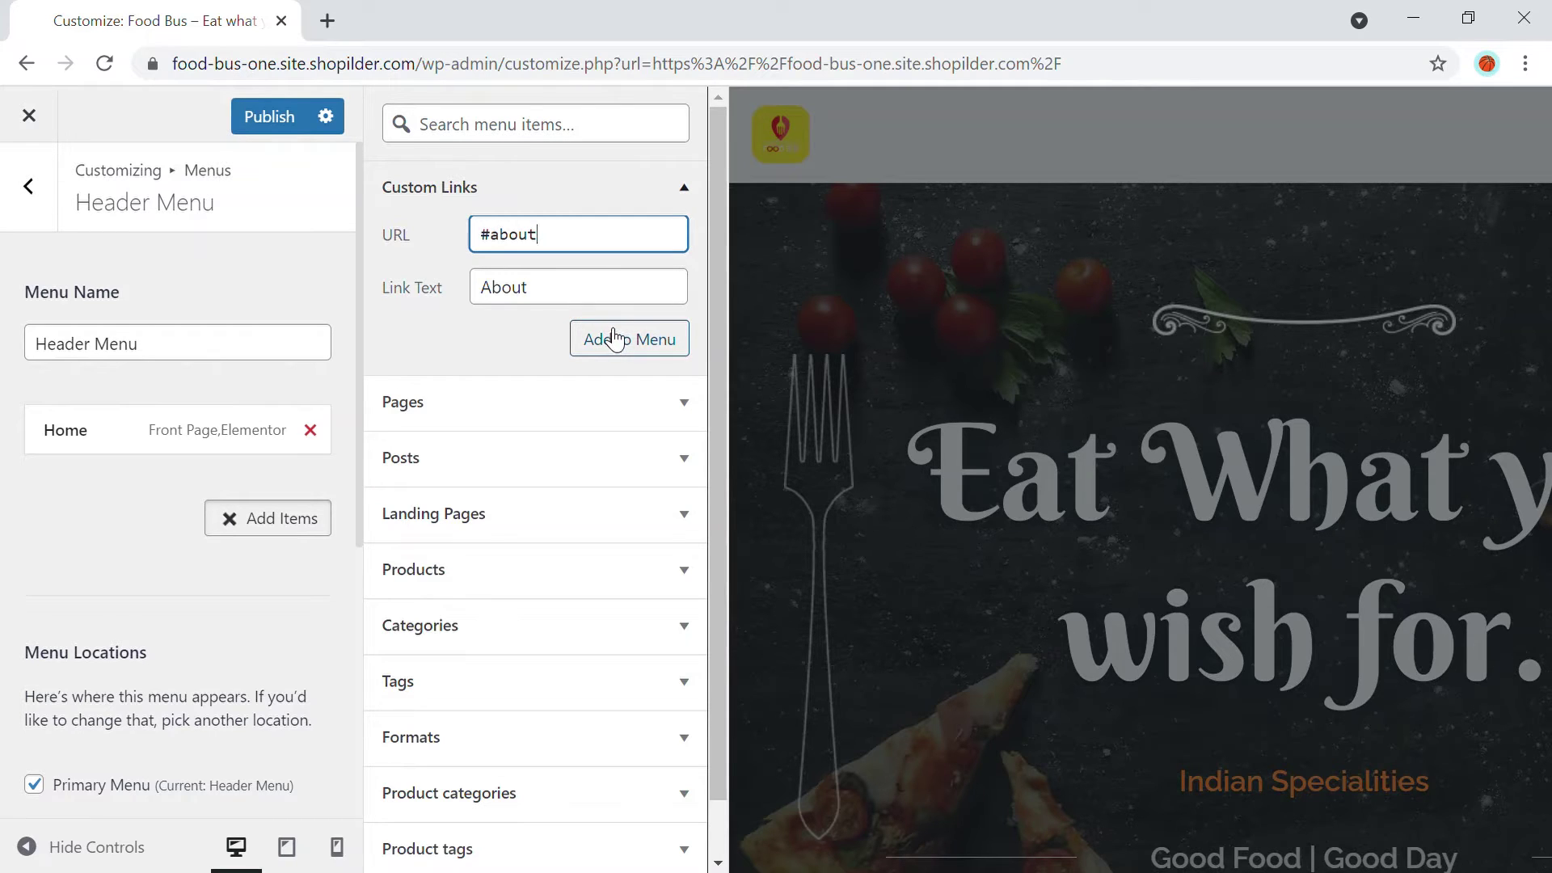
click(653, 349)
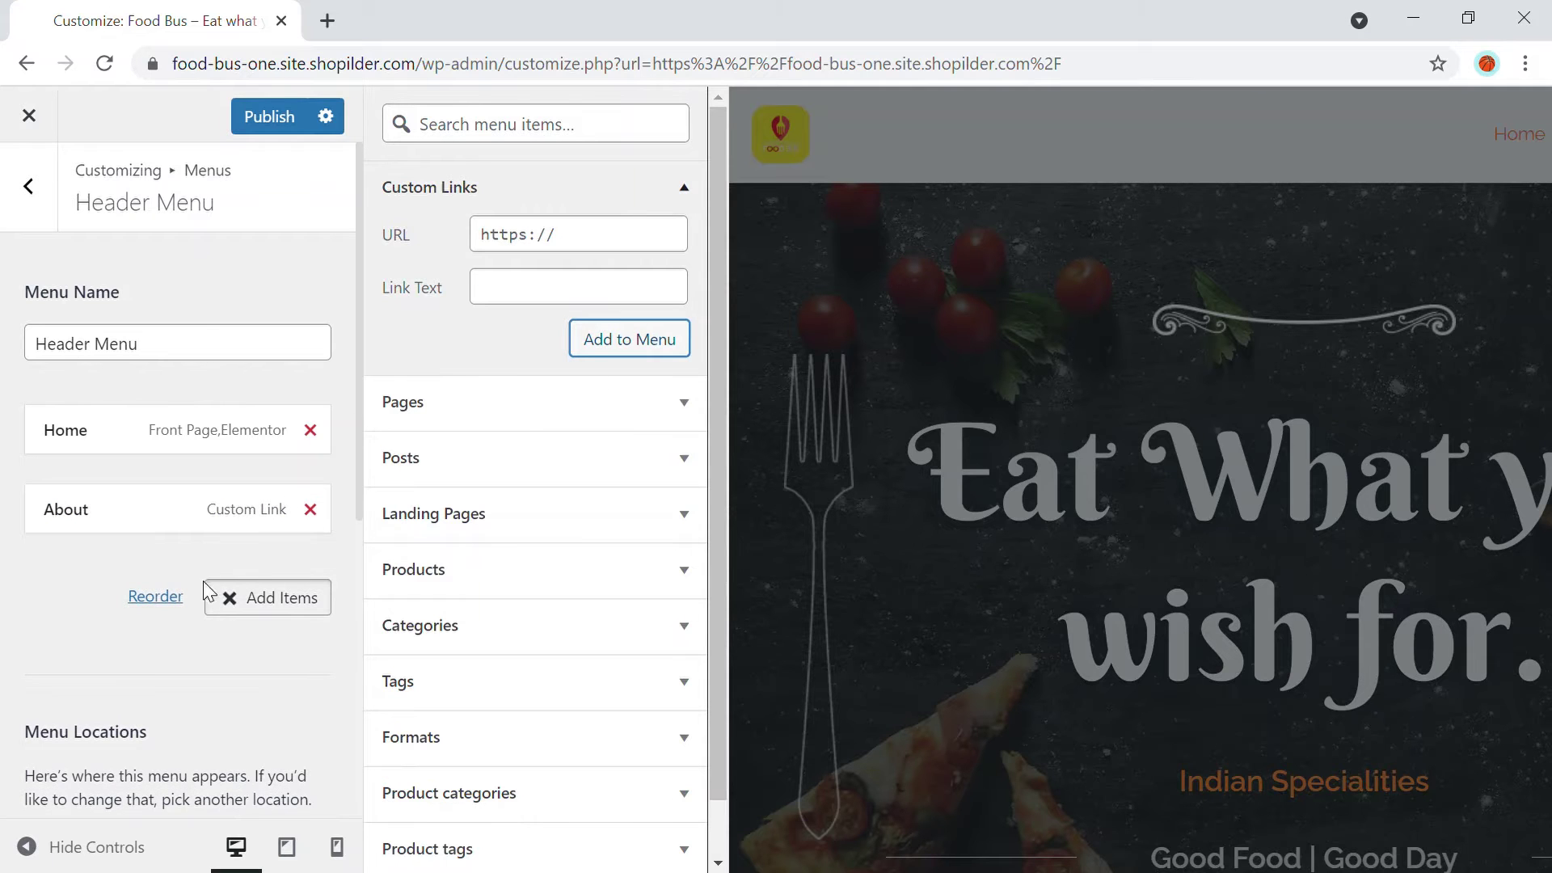
- Add a custom link labelled 'Contact us' pointing to #contact after About
click(304, 611)
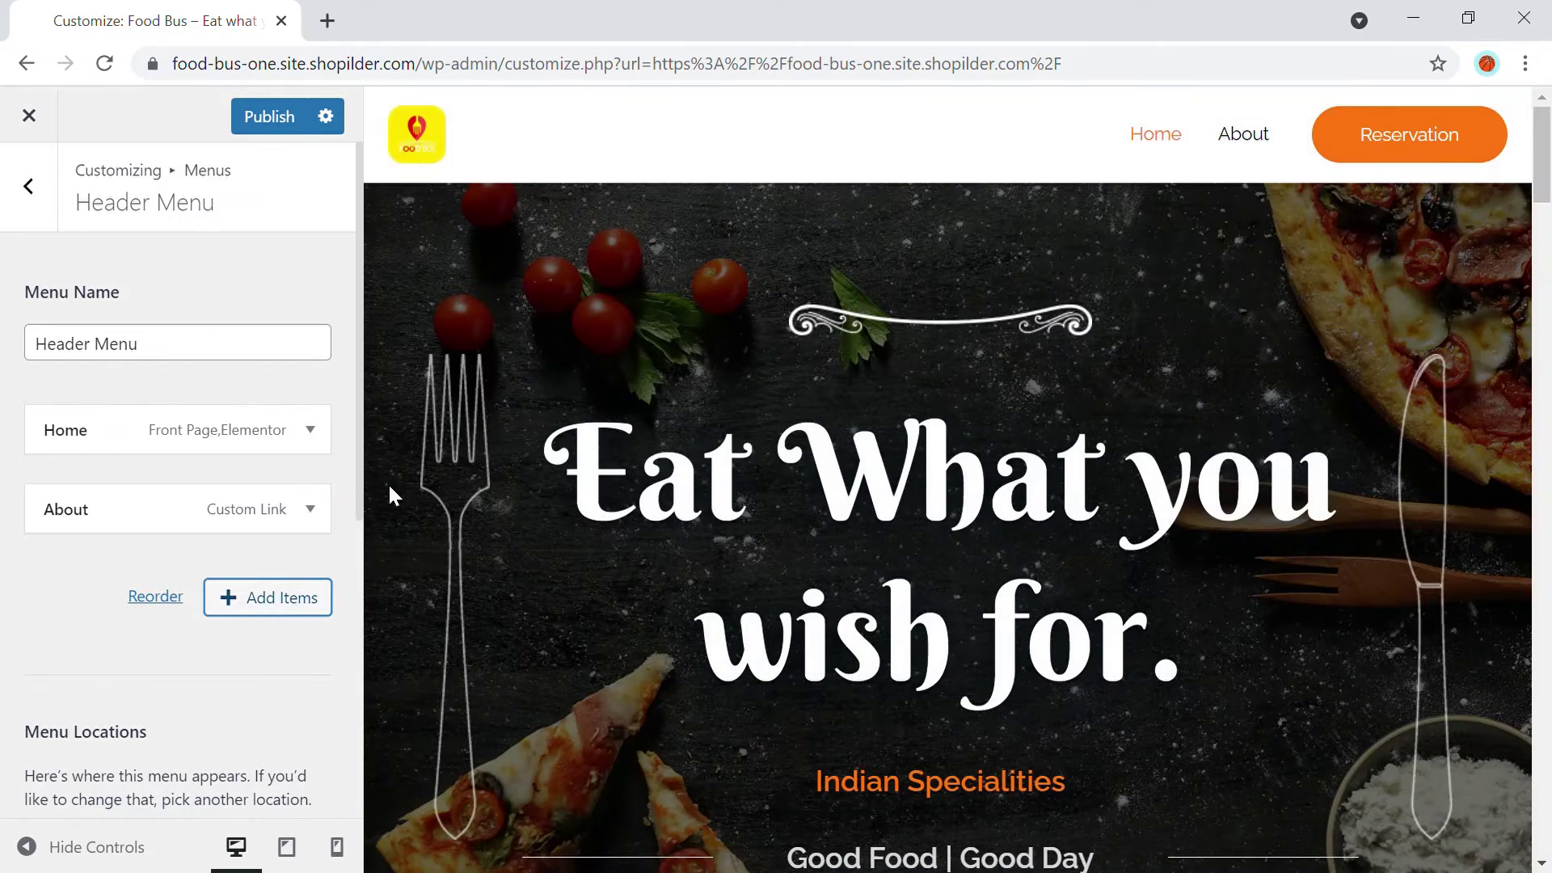
click(273, 584)
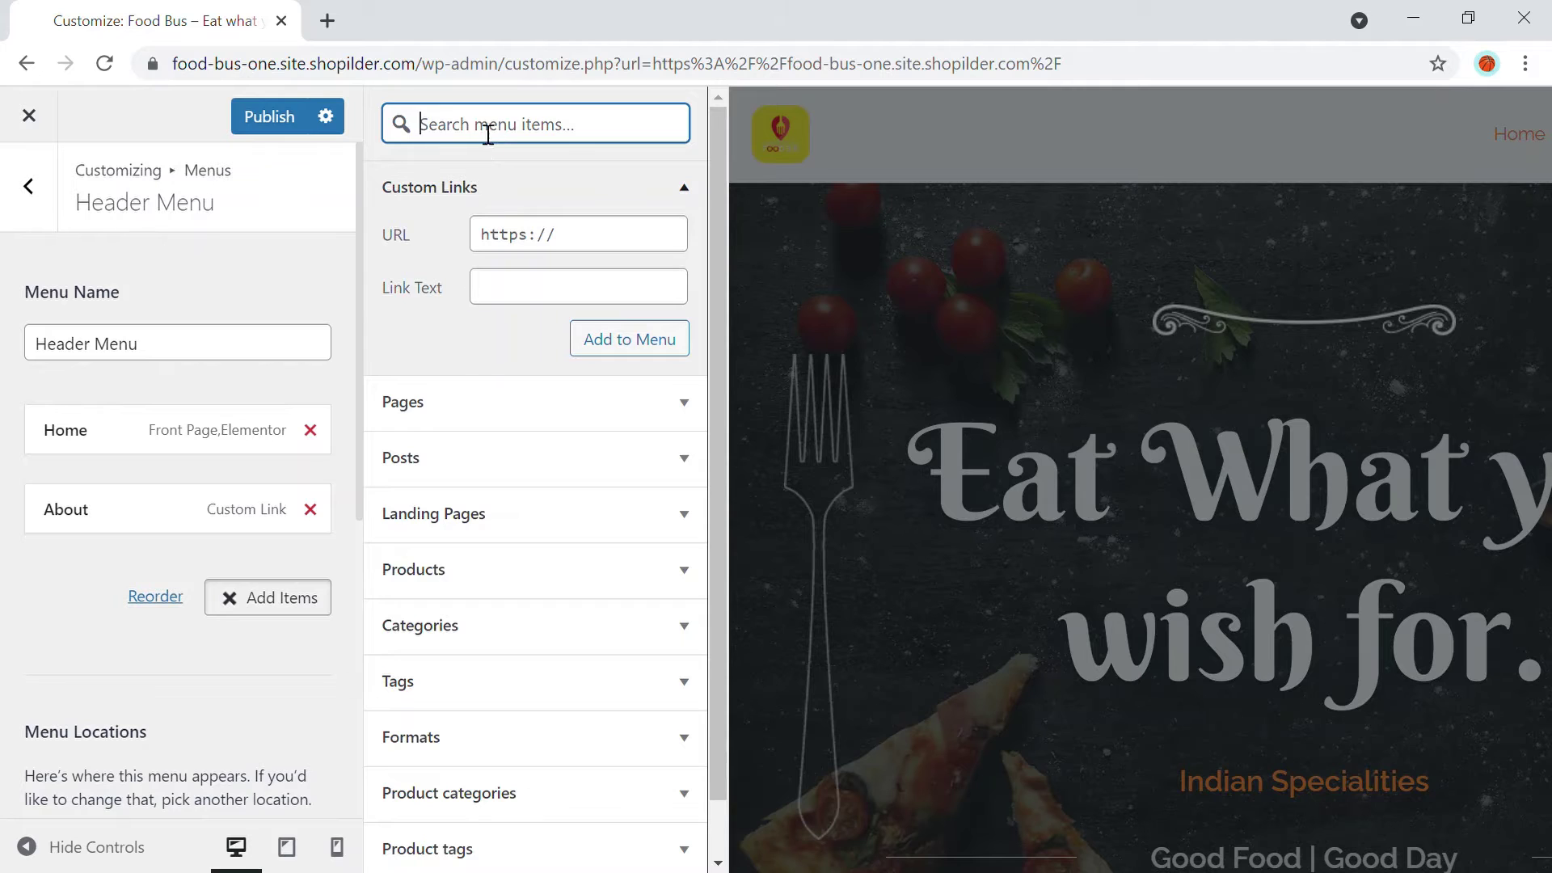
click(626, 298)
text(Cony)
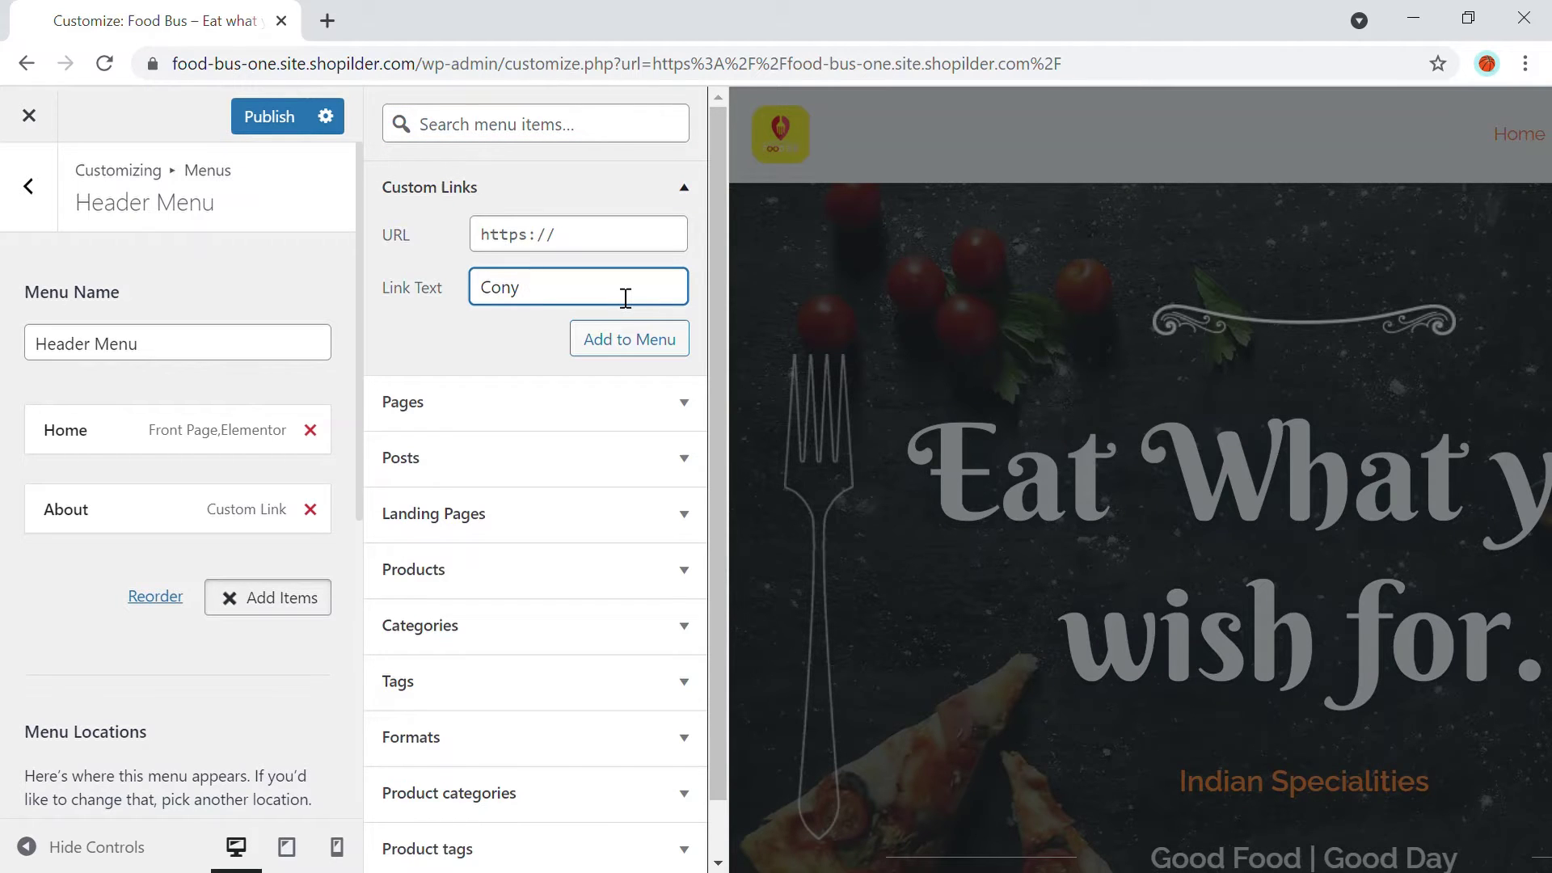
key(BackSpace)
text(tact us)
click(509, 236)
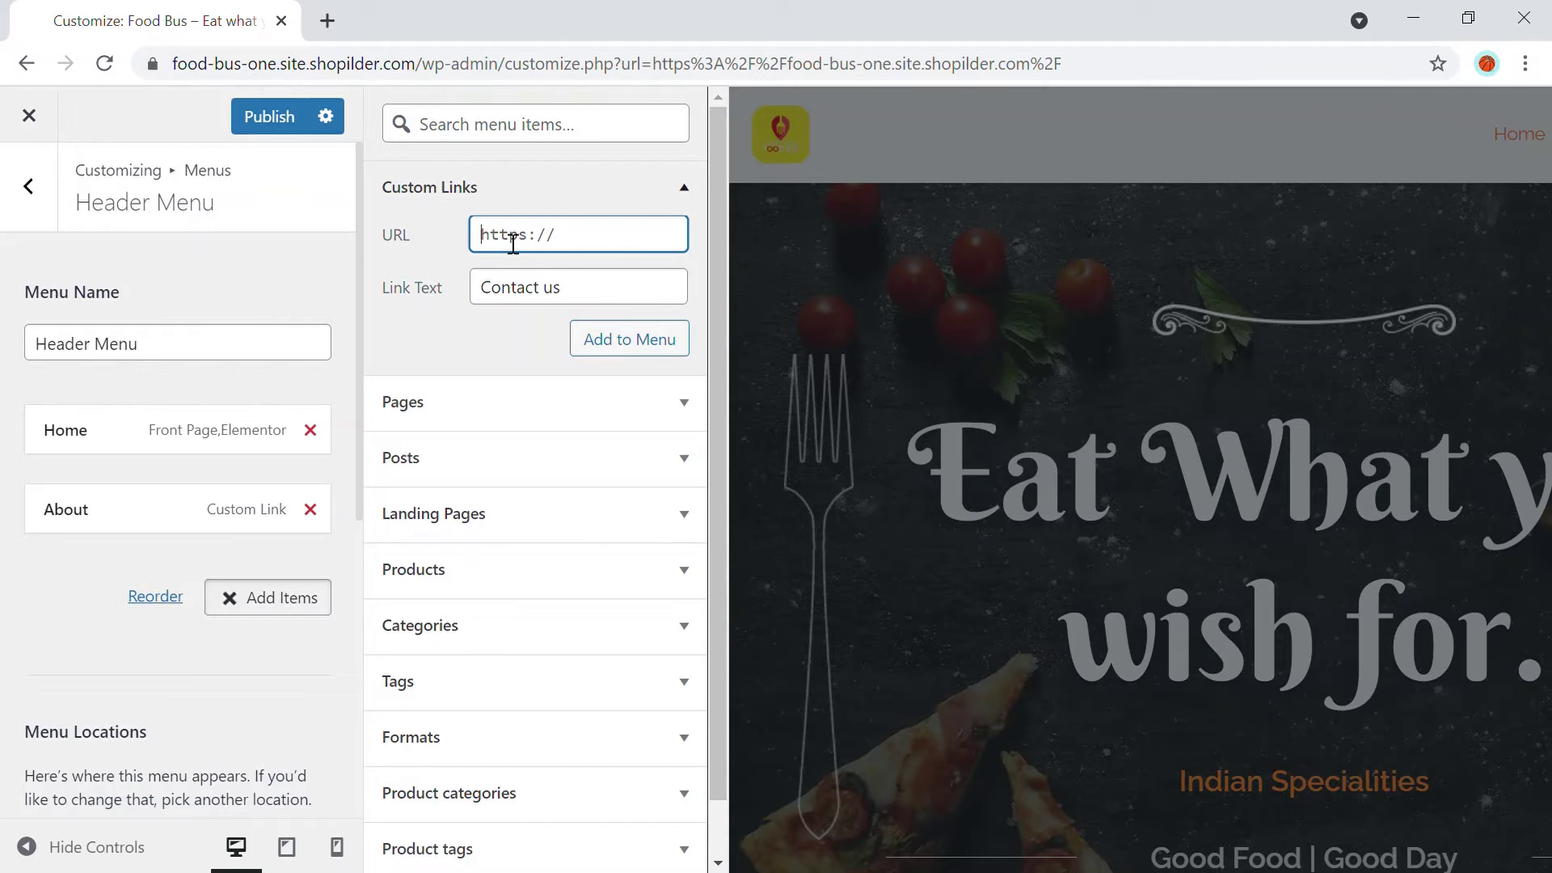
text(#)
key(BackSpace)
text(#contact)
click(666, 333)
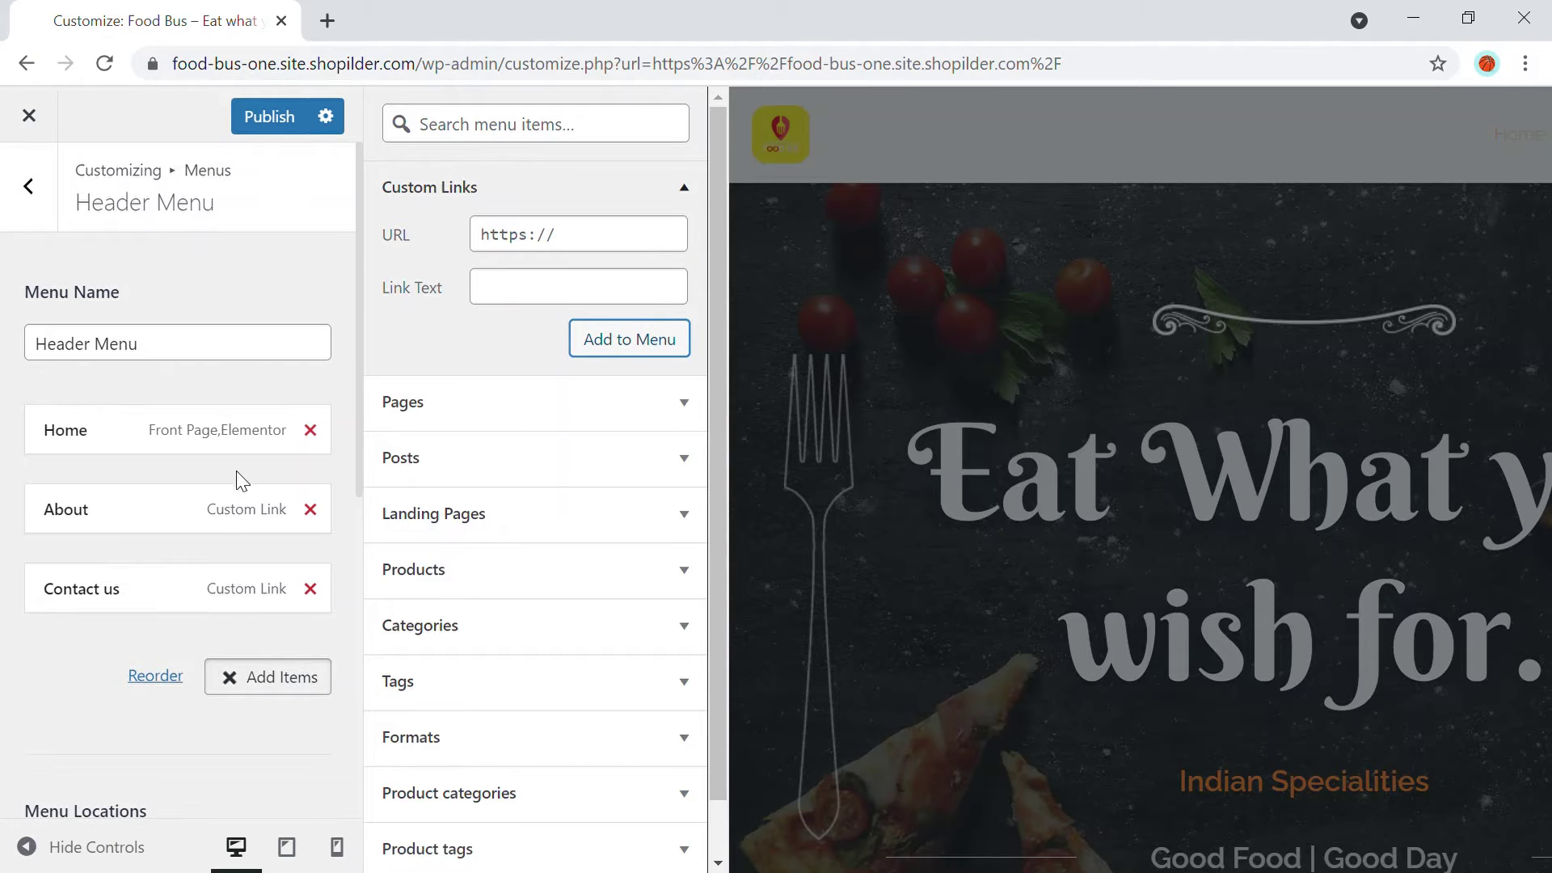
- Add a custom link labelled 'Menu' pointing to #menu to the Header Menu
click(271, 695)
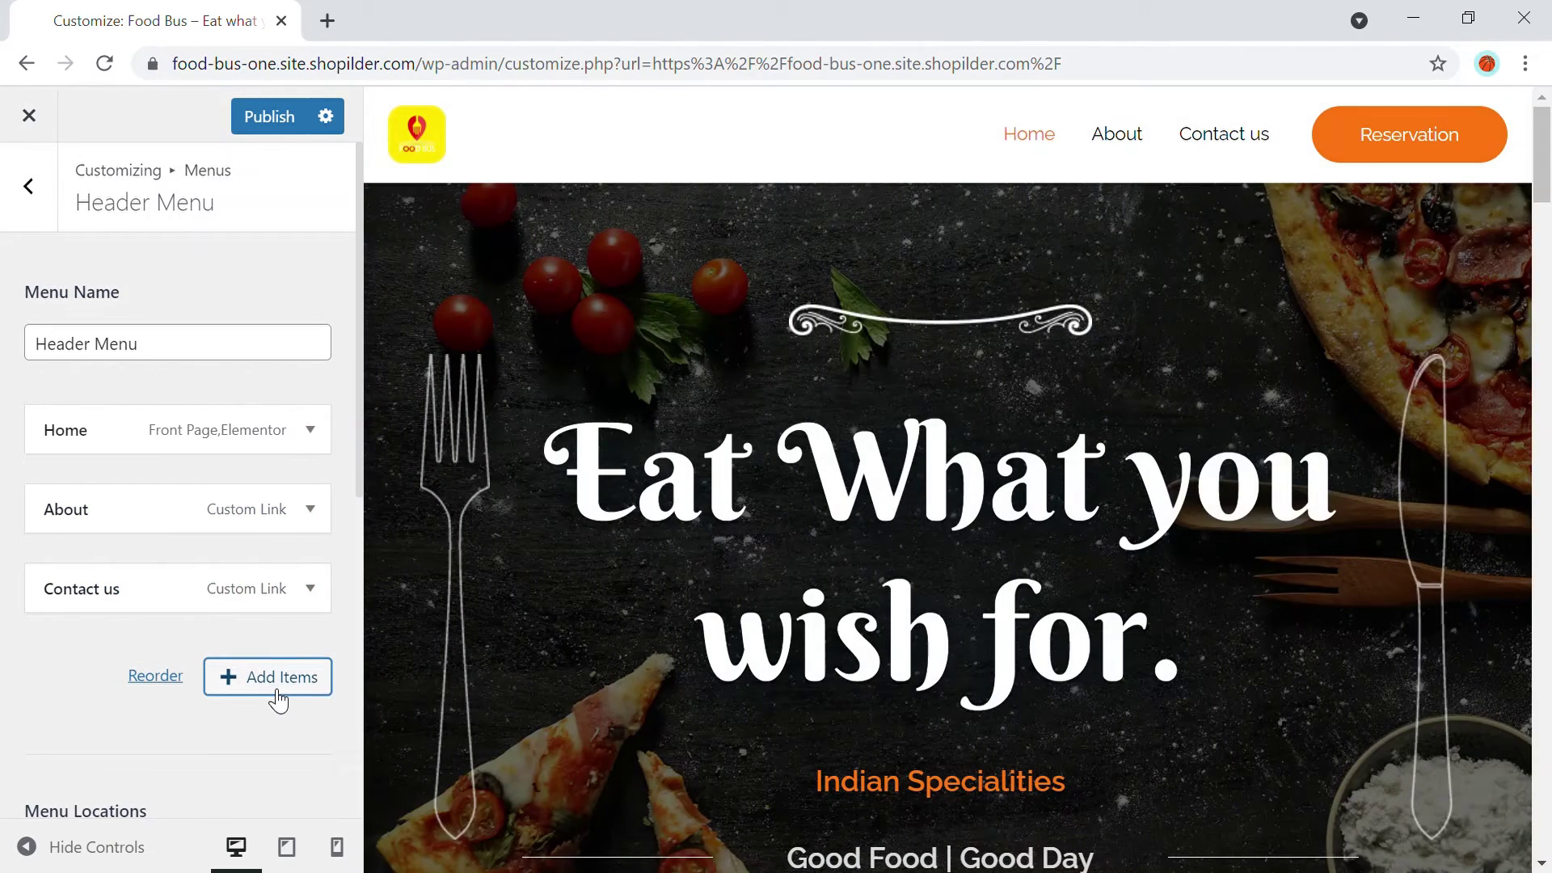
click(319, 678)
click(600, 294)
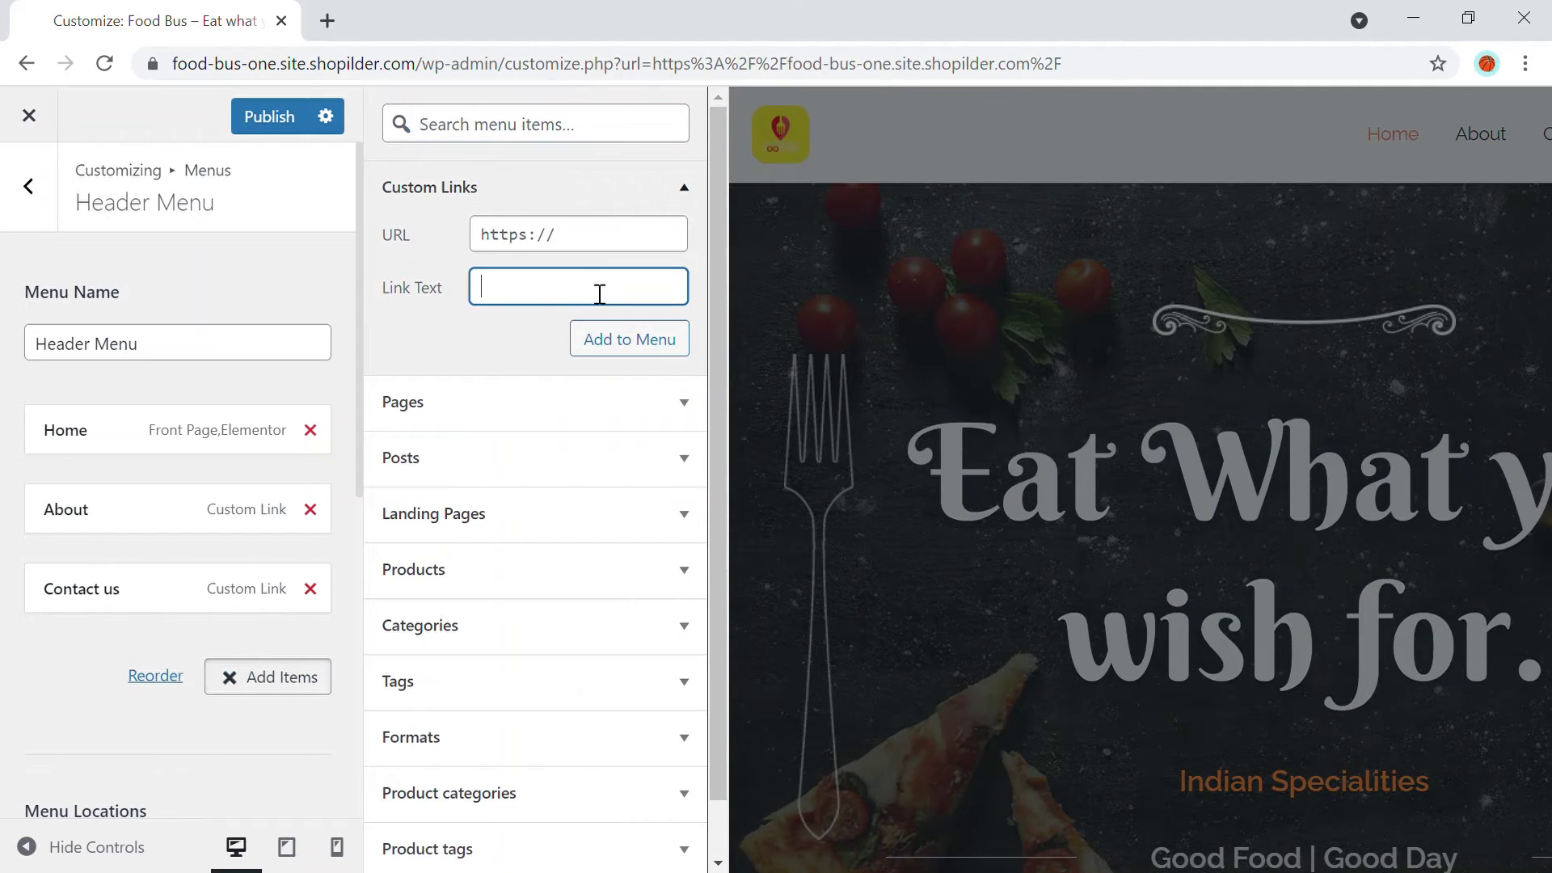
text(#)
text(Menu)
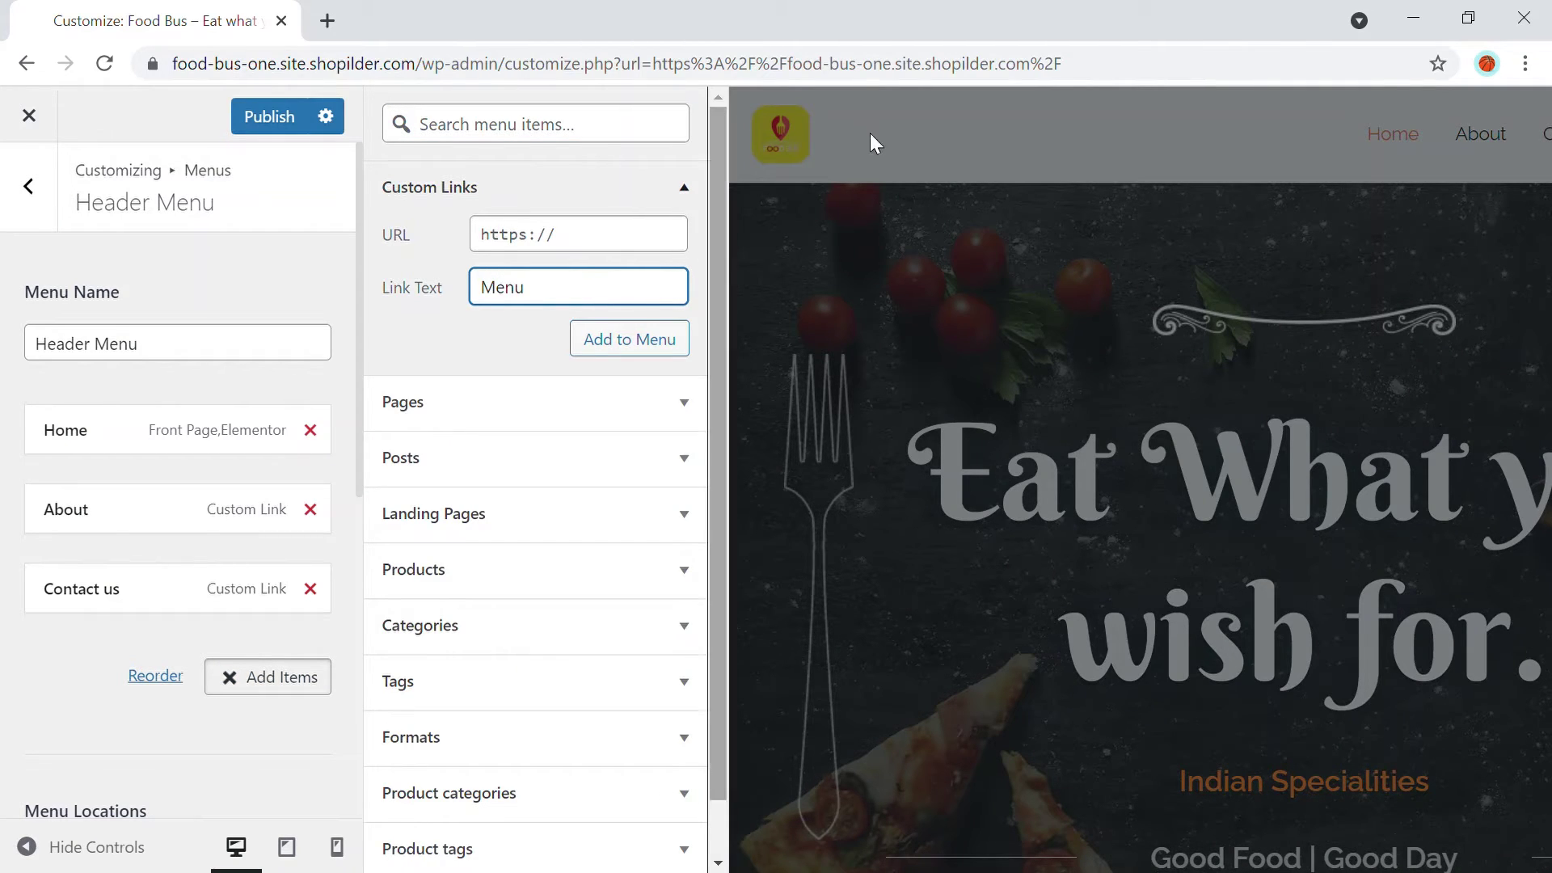
click(498, 245)
text(#)
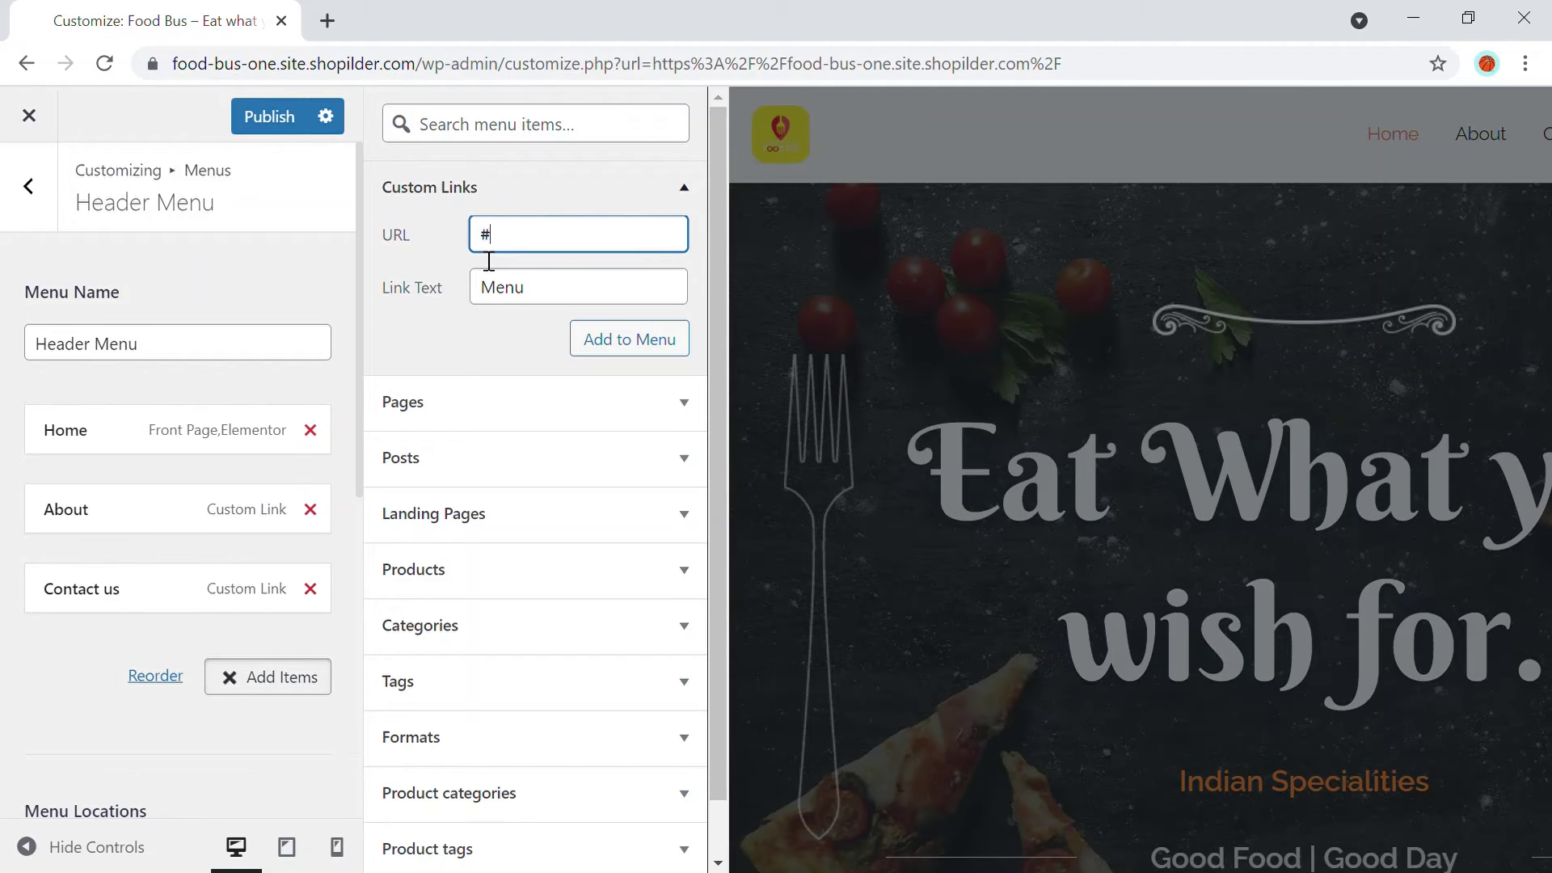
text(menu)
click(586, 340)
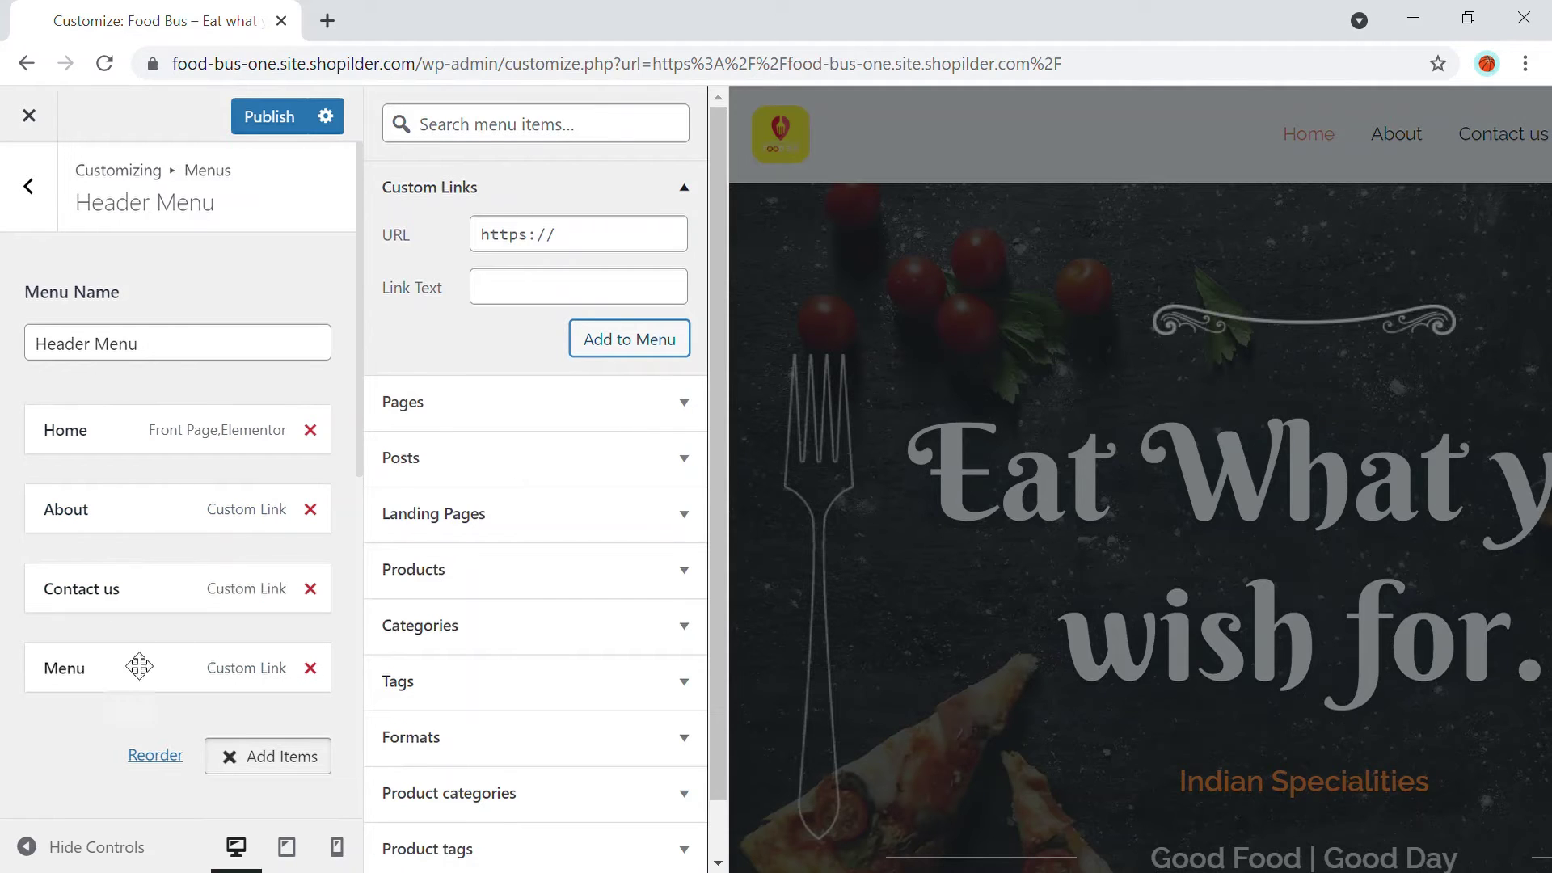
- Drag the Menu item up so it sits second, between Home and About
drag(139, 666, 131, 500)
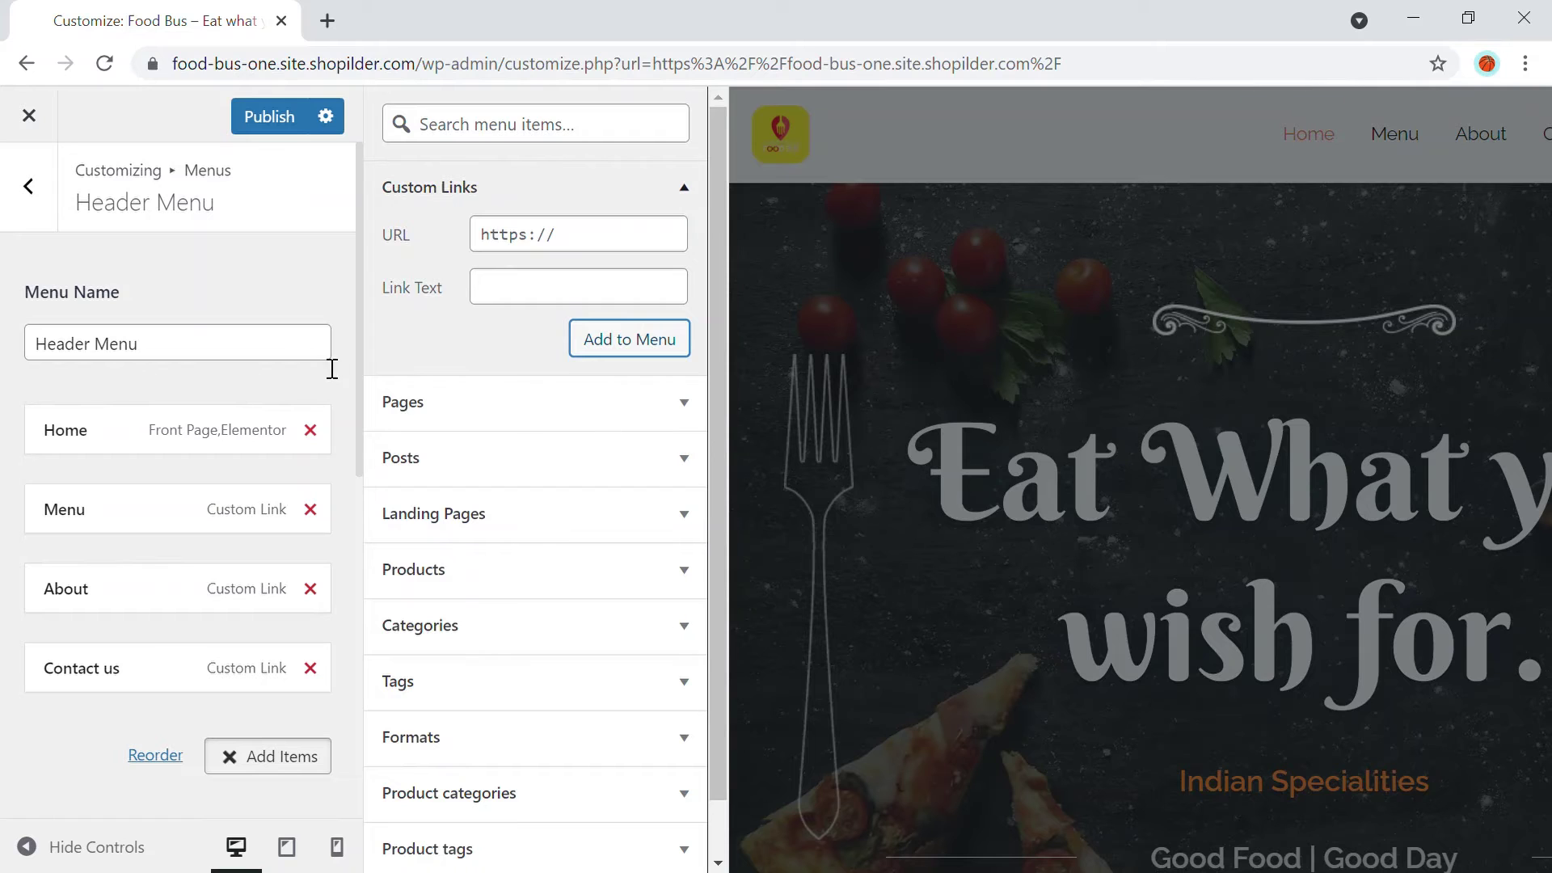
scroll(284, 429, down, 2)
scroll(264, 437, up, 2)
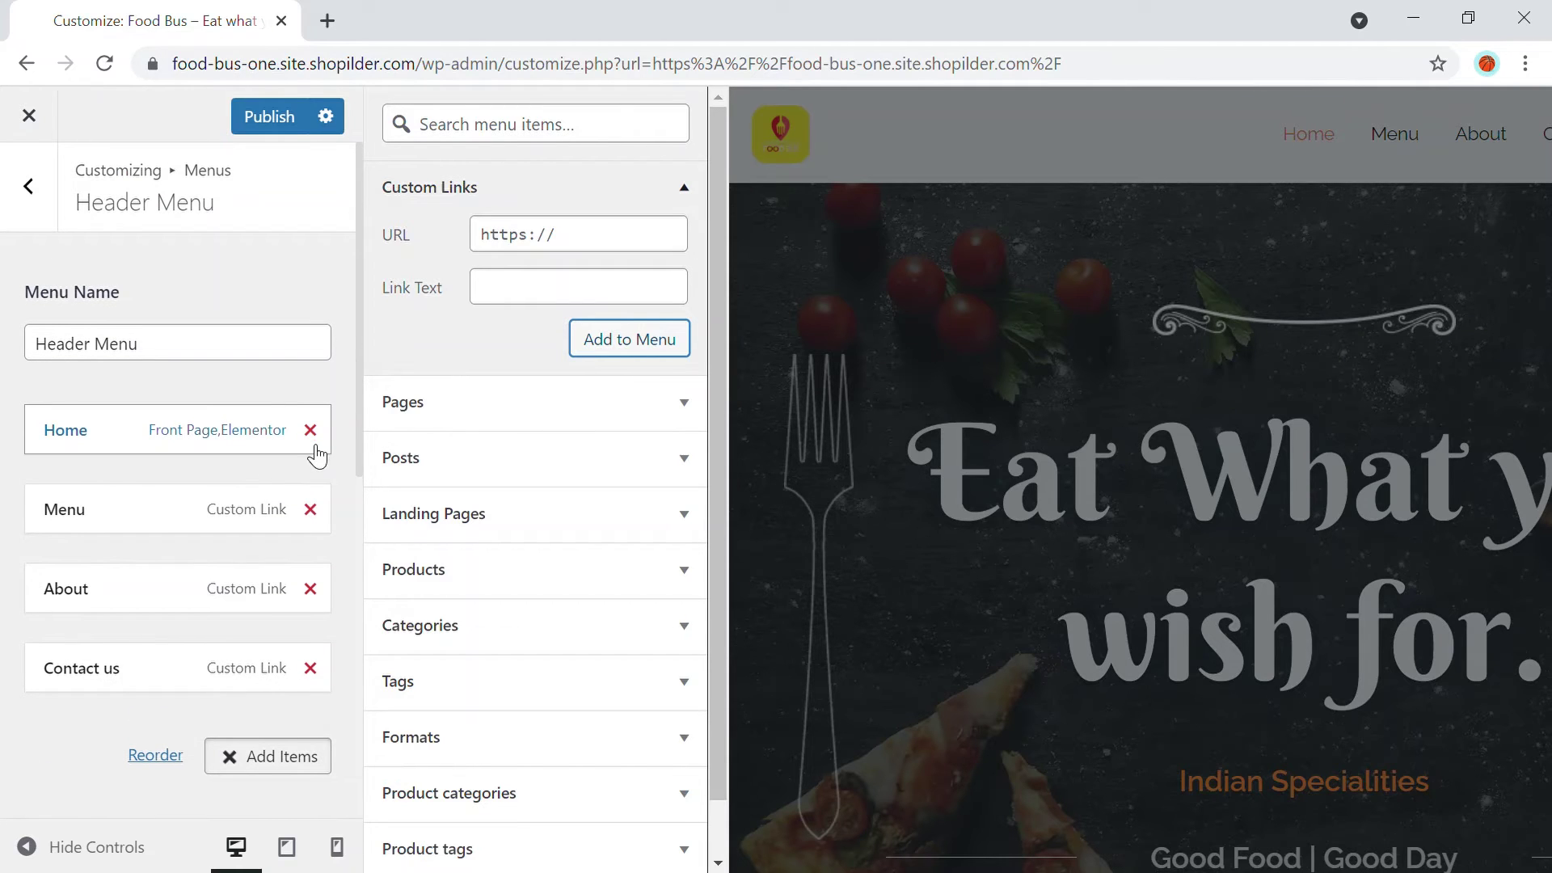
scroll(291, 437, down, 7)
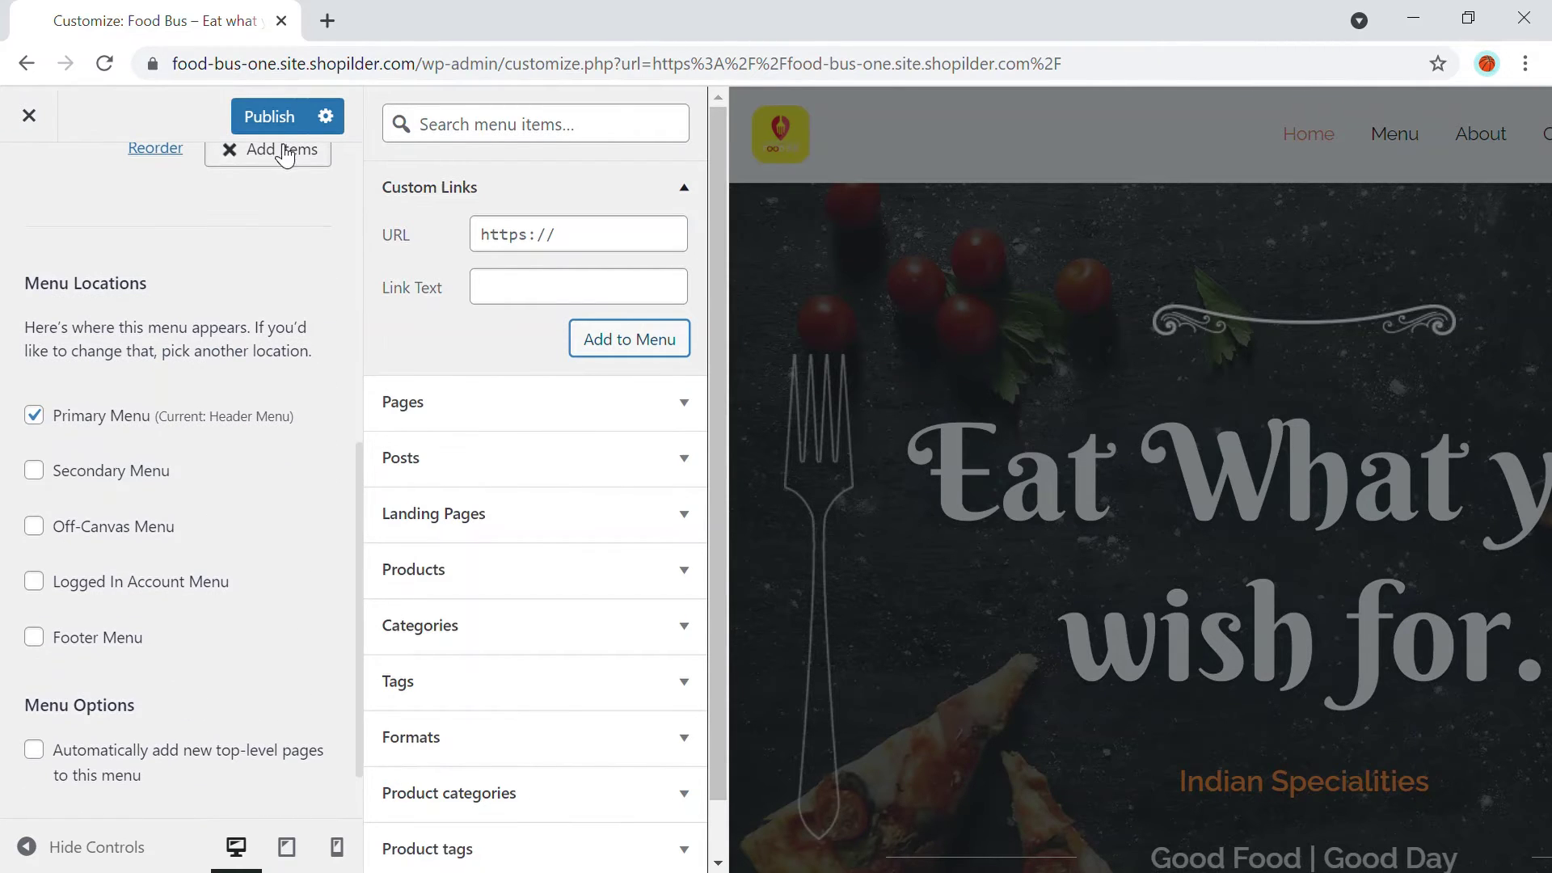
- Publish the Header Menu, test its Menu link in the full-width preview, then exit to the live site
click(287, 127)
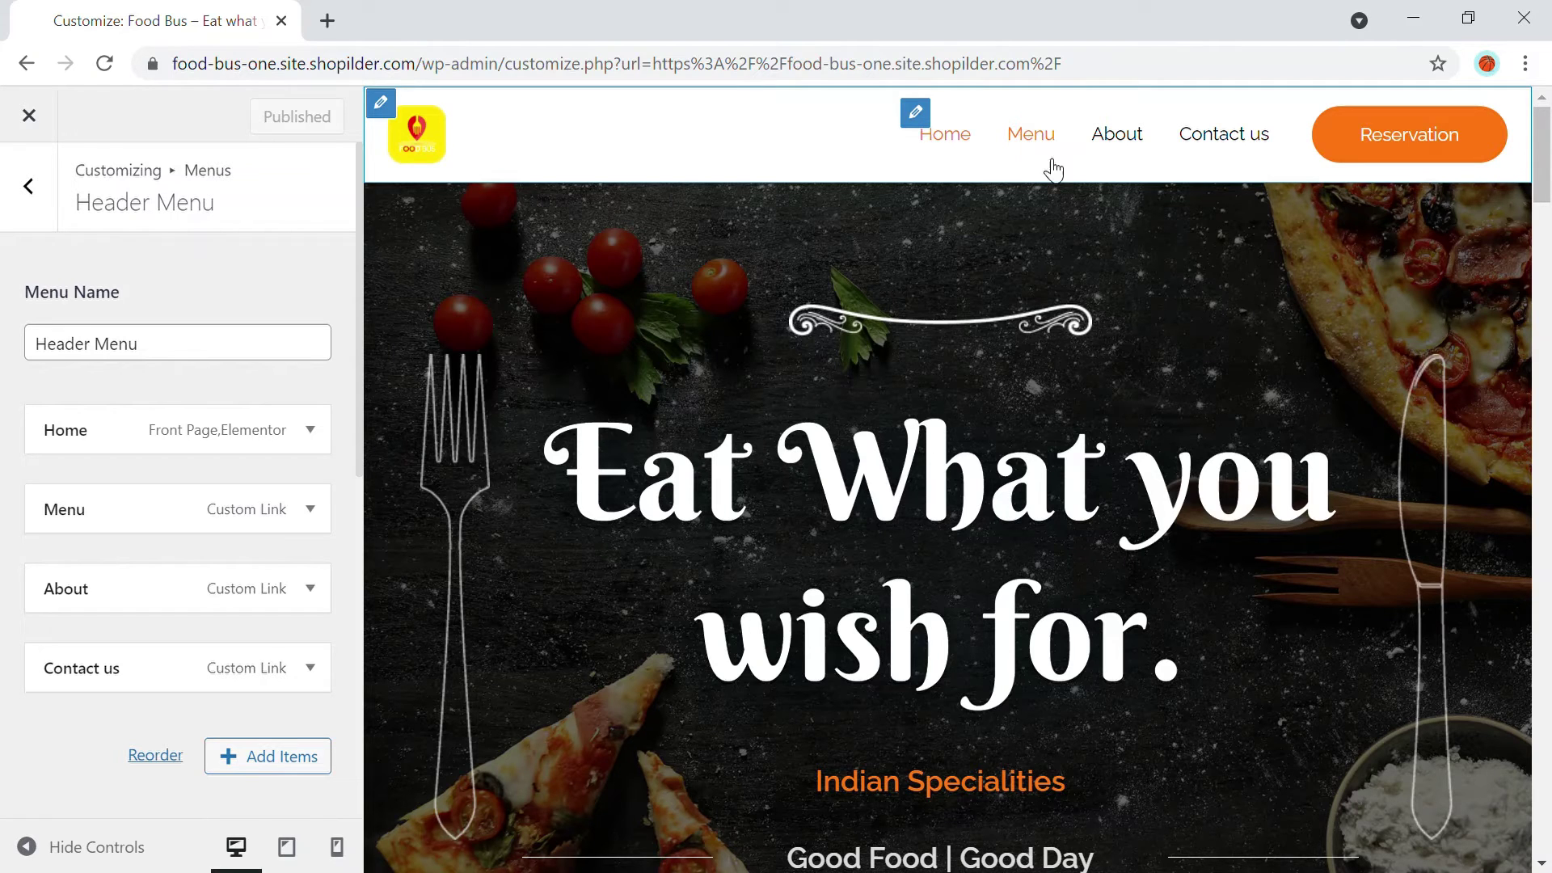
click(1031, 154)
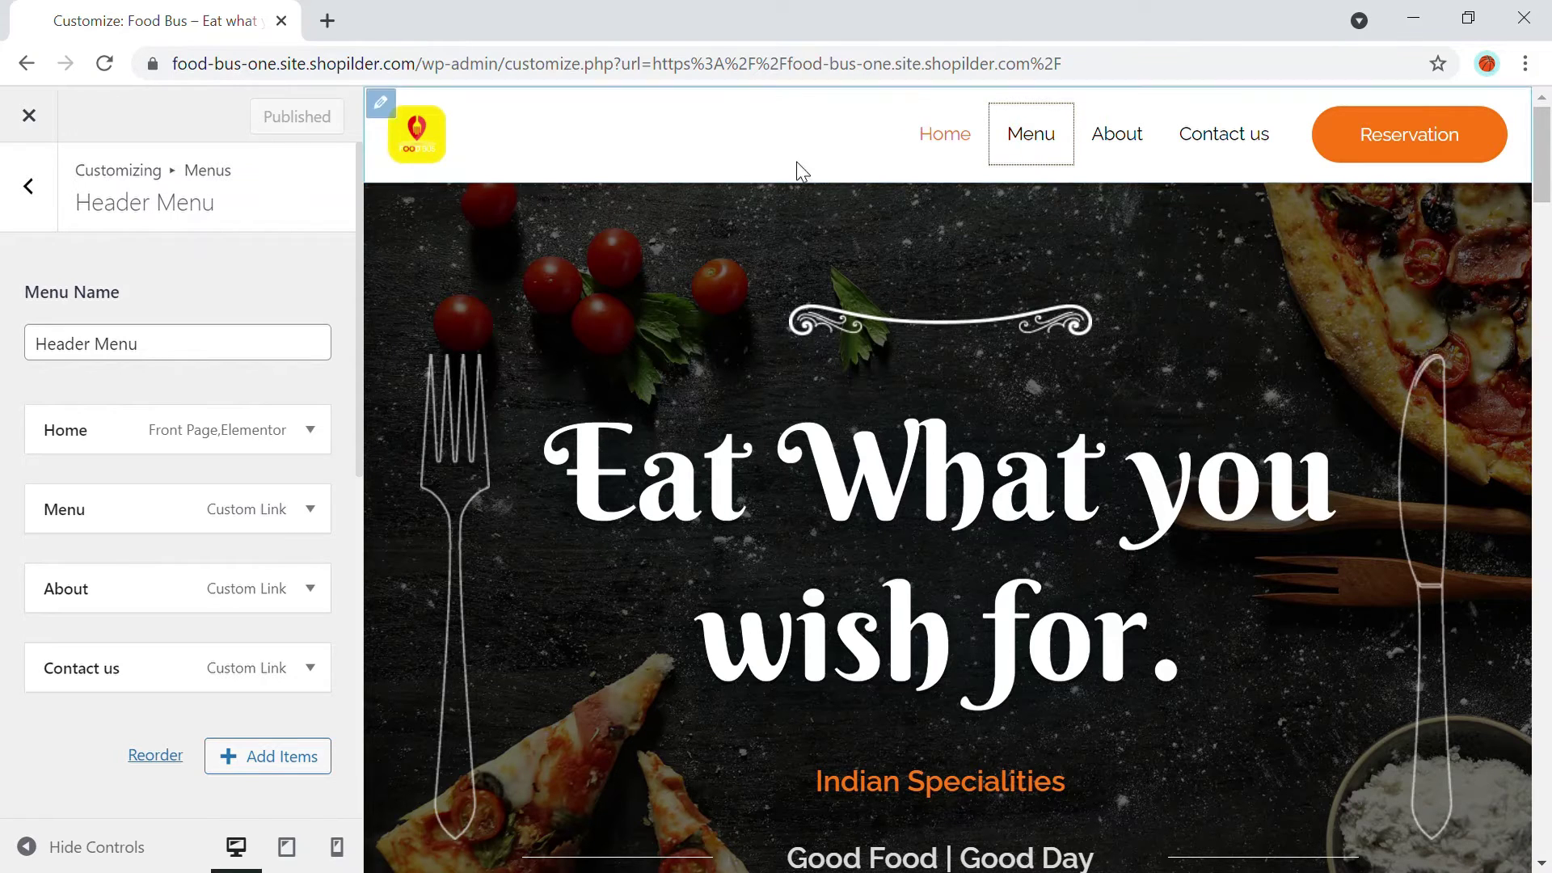
click(93, 847)
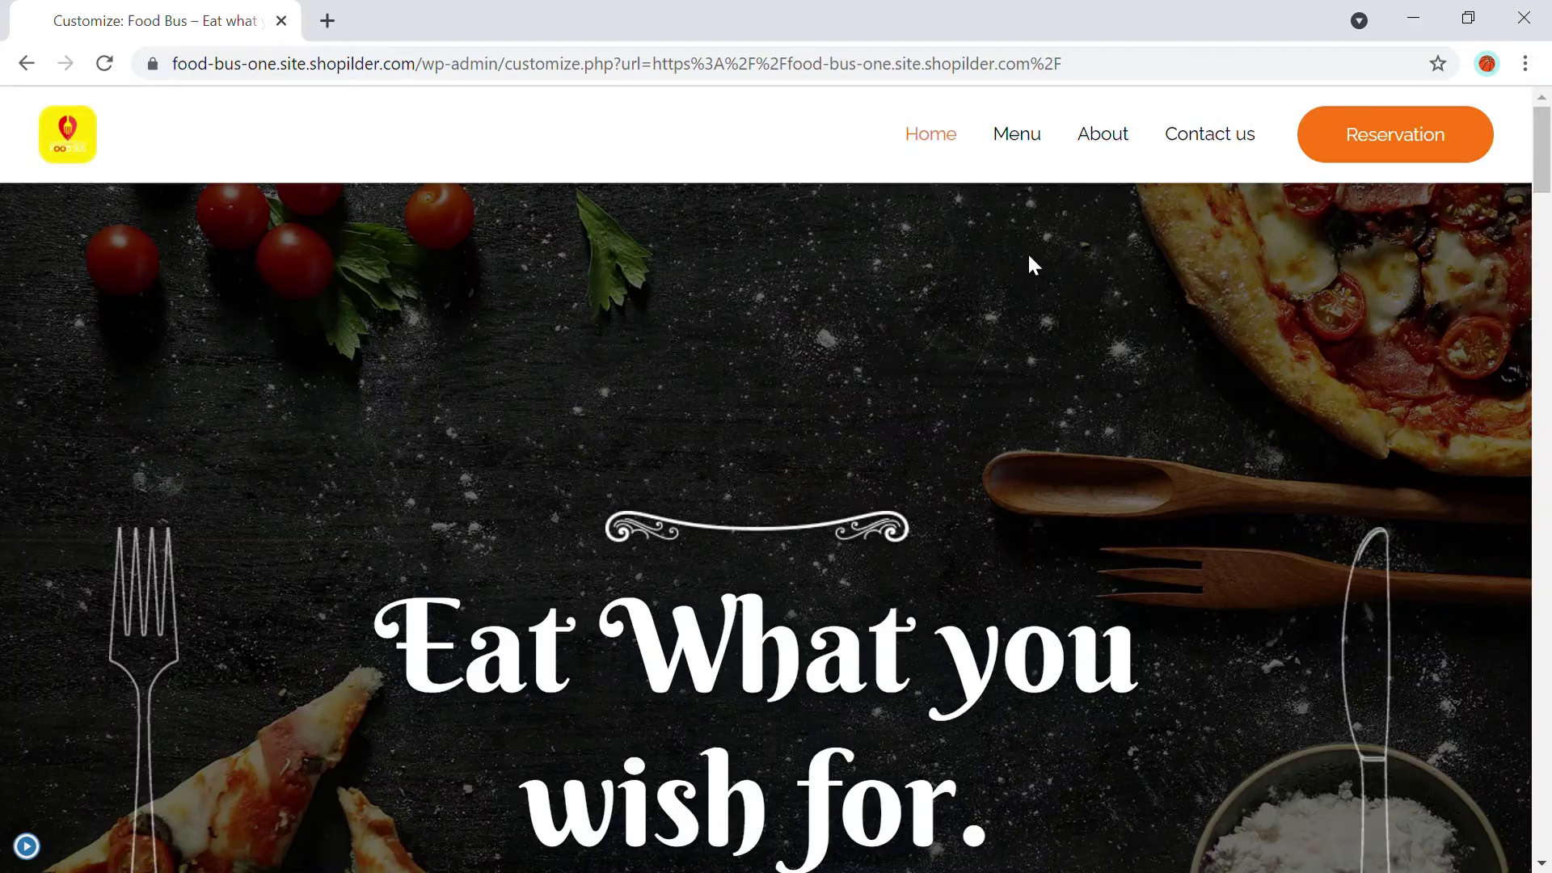
scroll(1027, 250, down, 6)
scroll(1021, 251, up, 6)
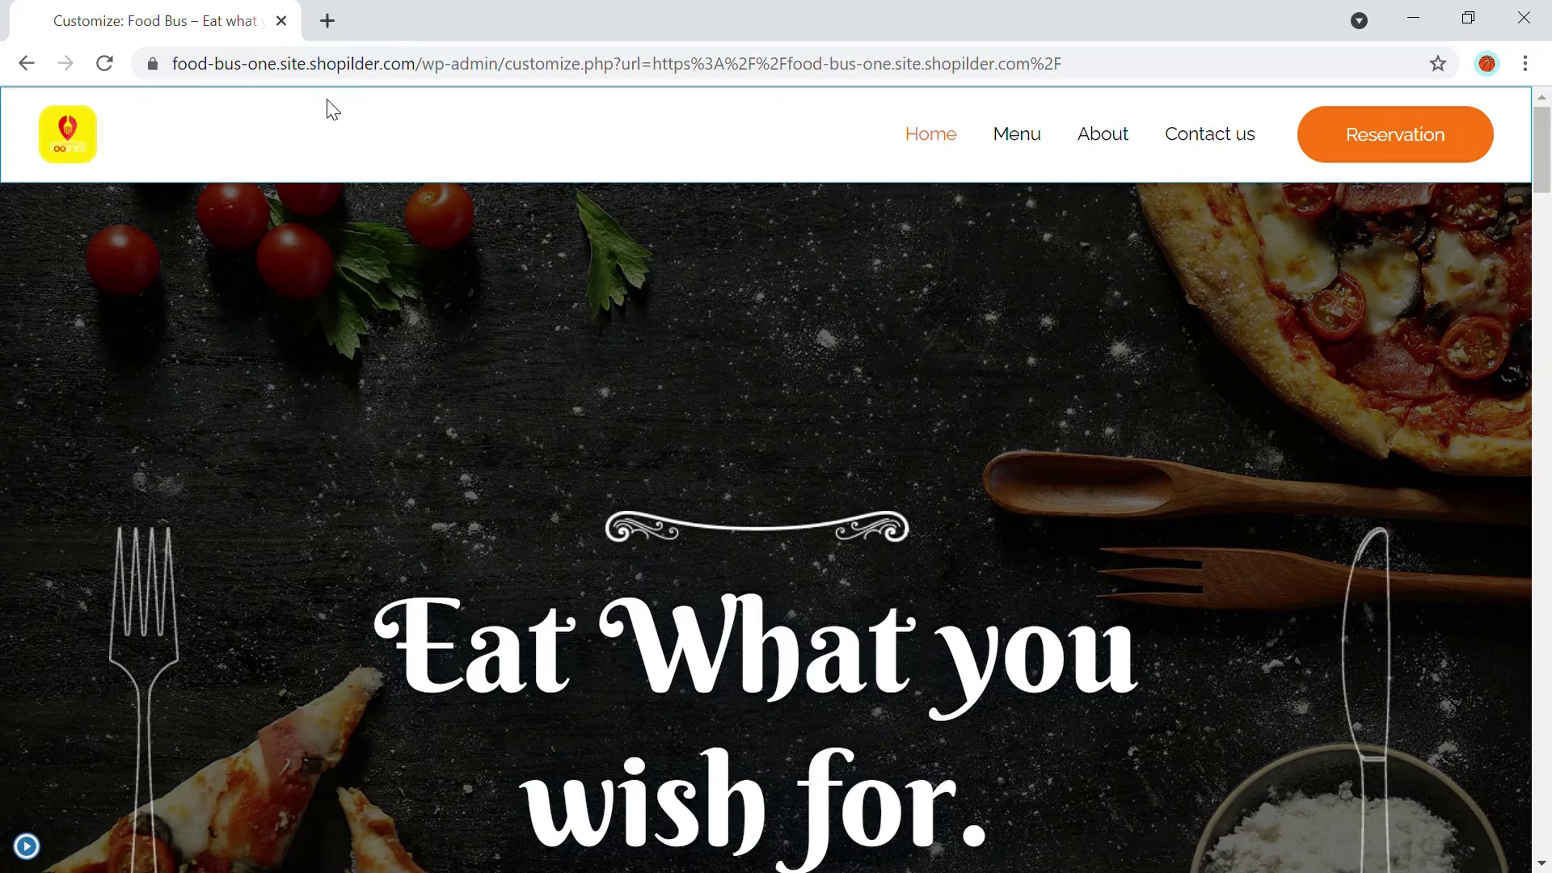
click(86, 136)
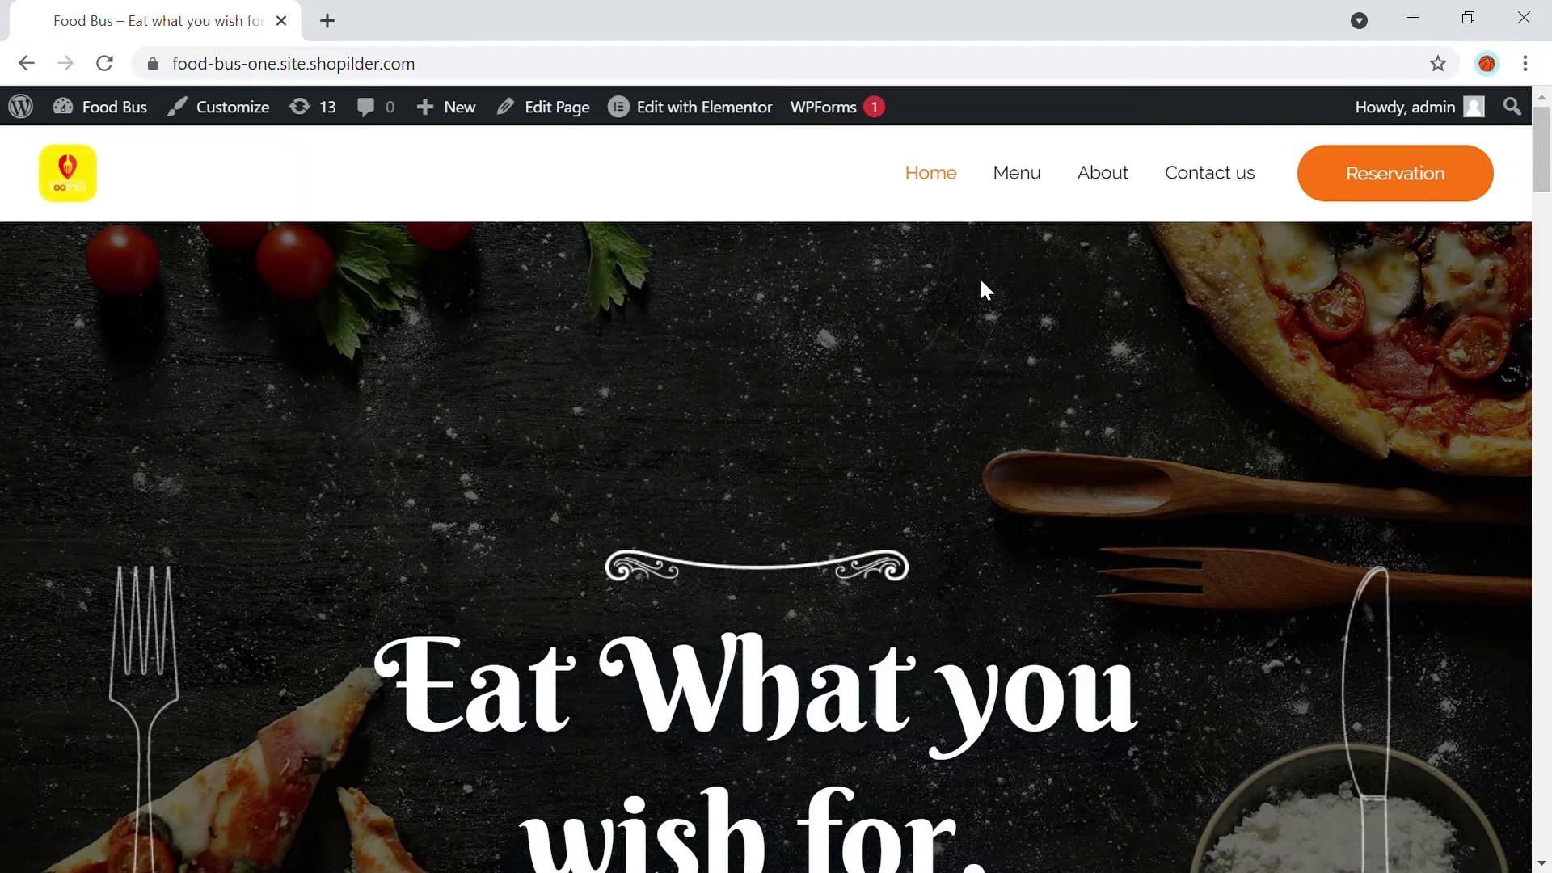
- Open the Food Bus home page in the Elementor editor and scroll to the Welcome section
click(686, 127)
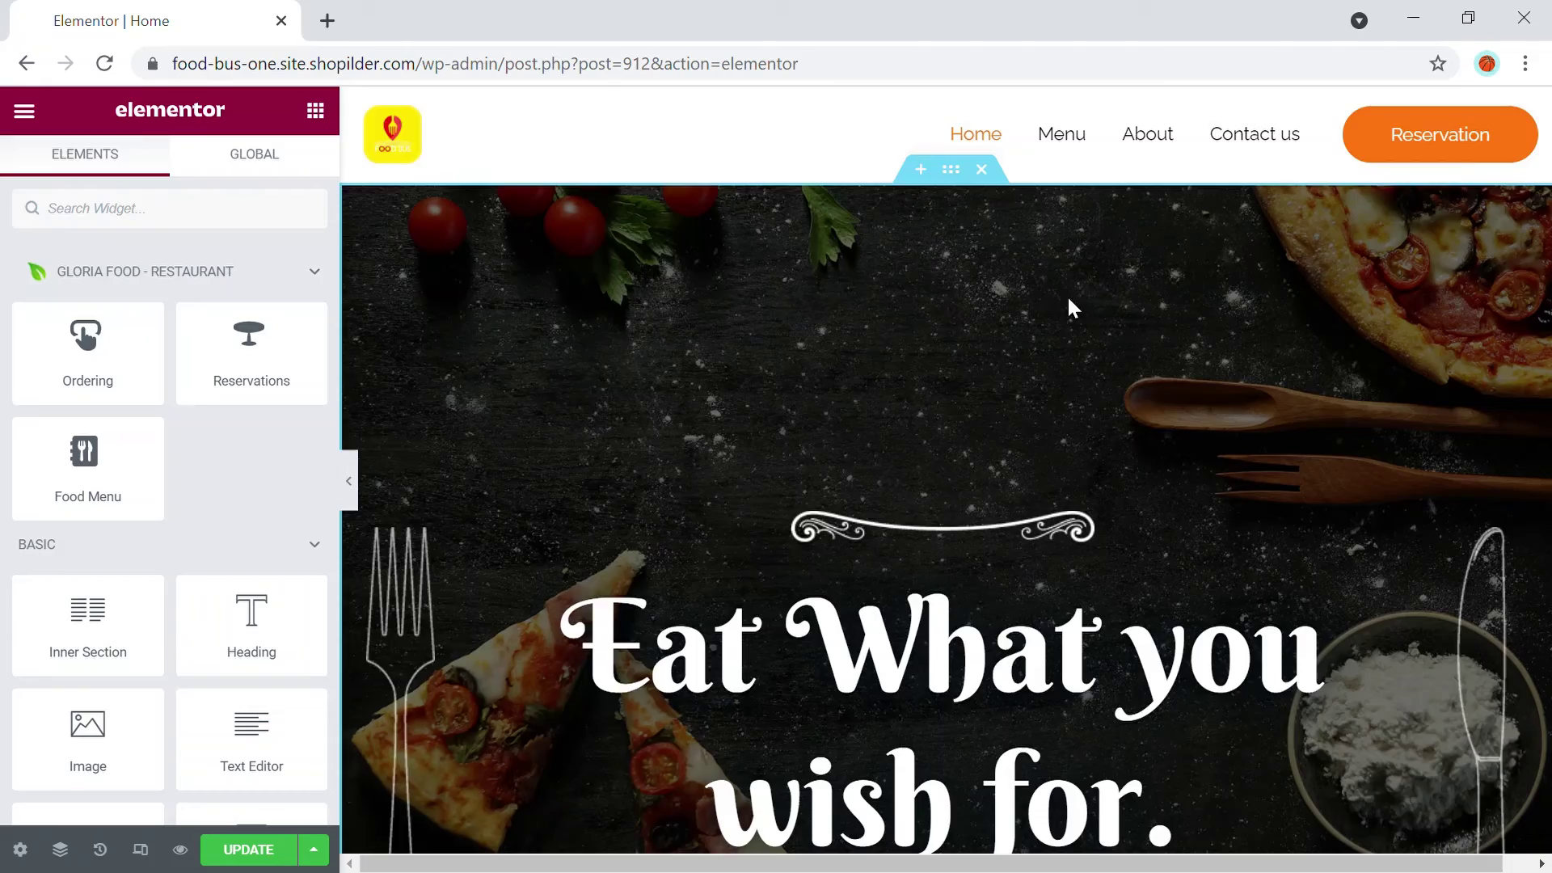
scroll(1067, 294, down, 5)
scroll(1042, 271, up, 5)
scroll(1042, 260, down, 8)
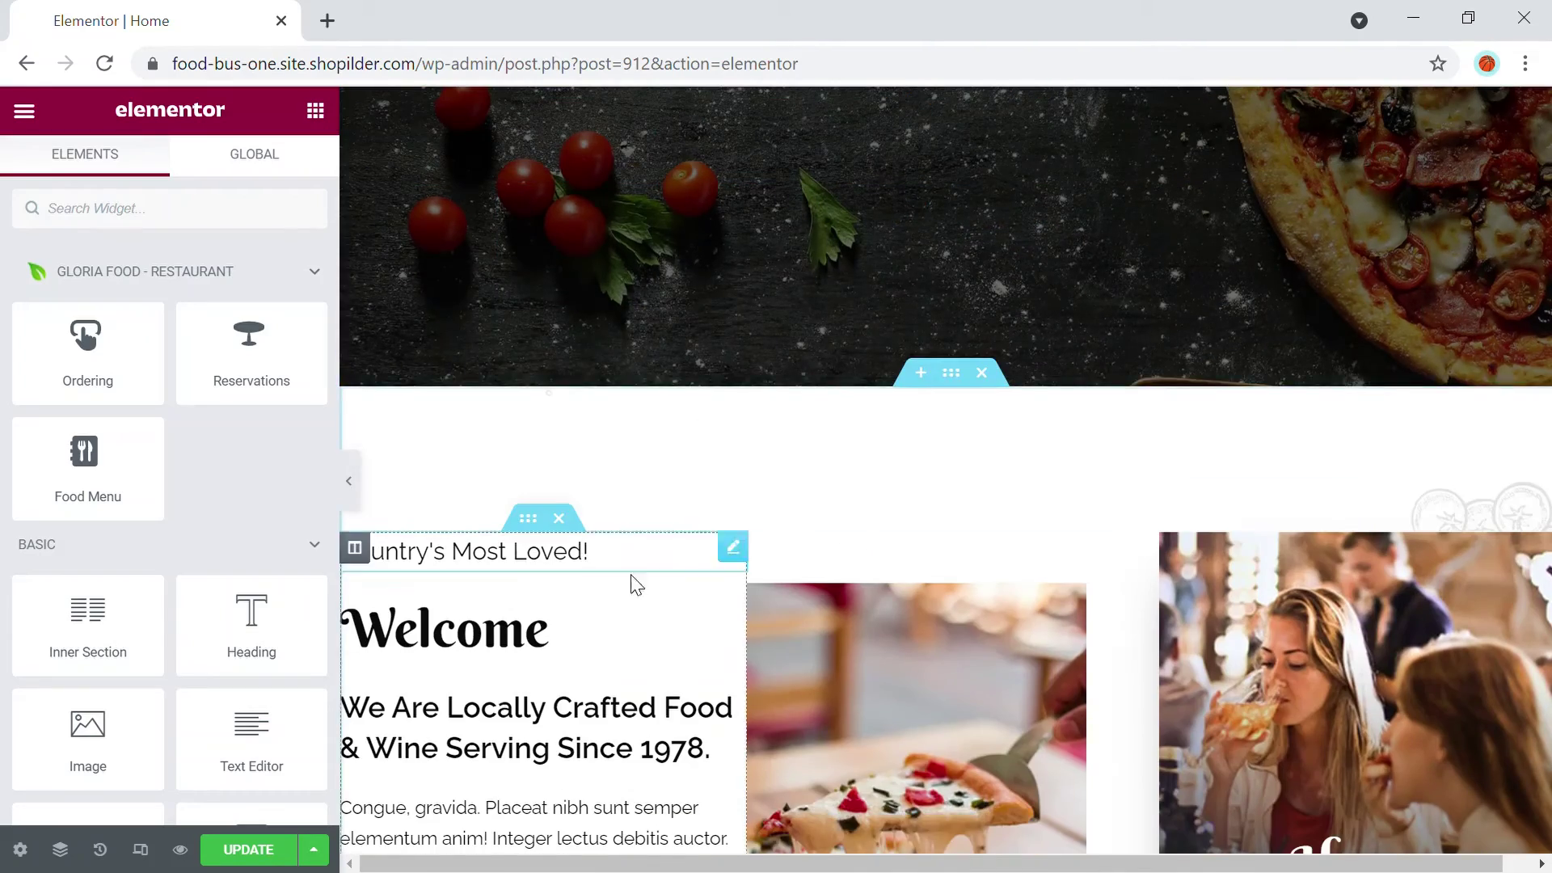
scroll(634, 582, down, 3)
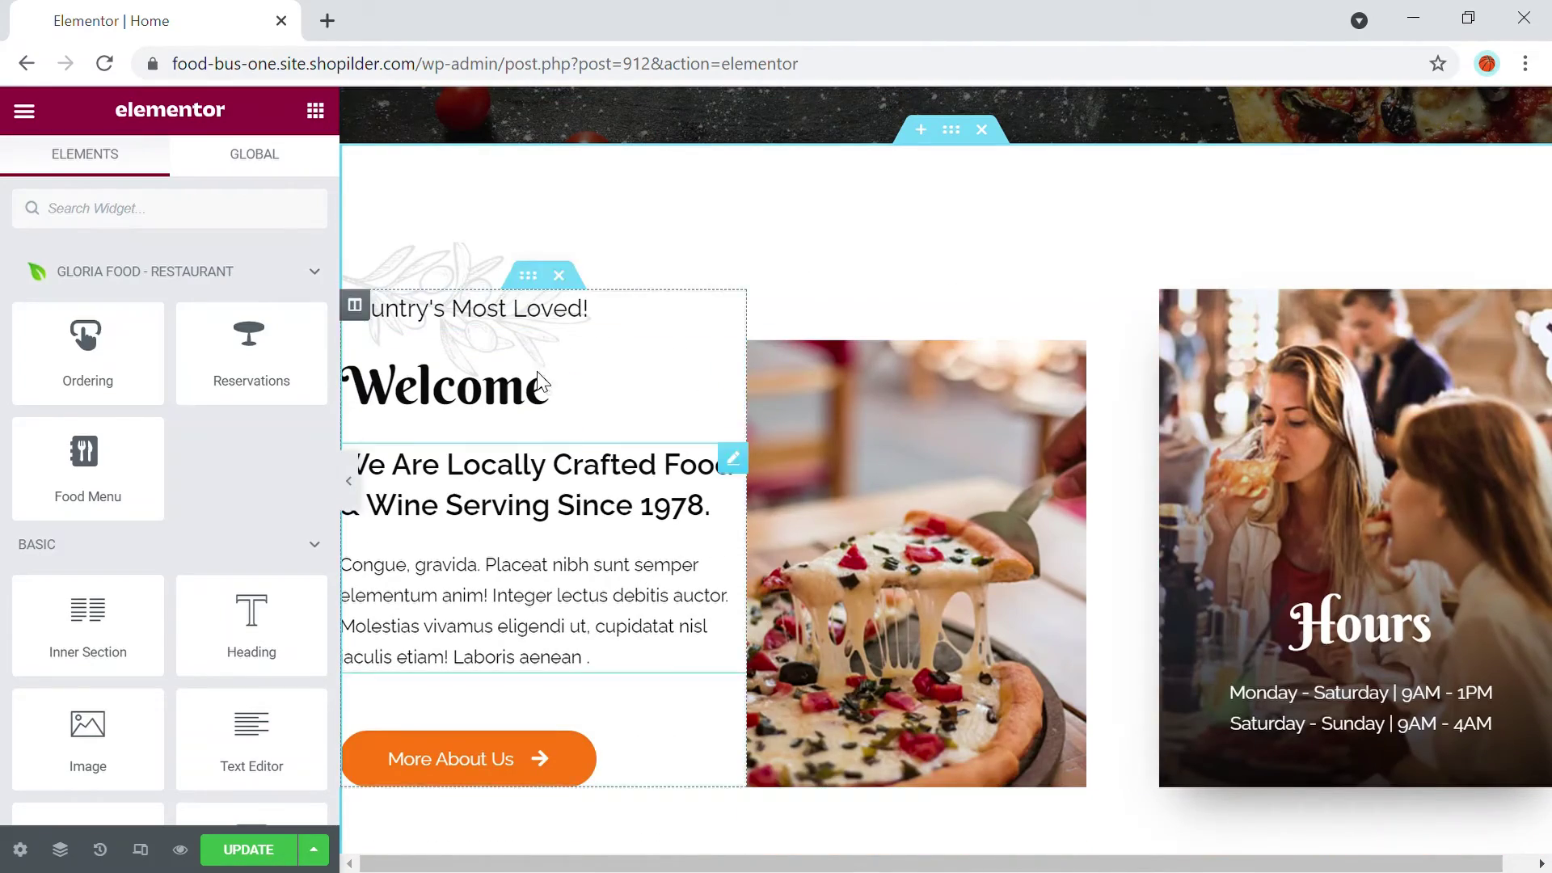
- Set the Welcome section's Advanced CSS ID to 'about' and update the page
click(952, 131)
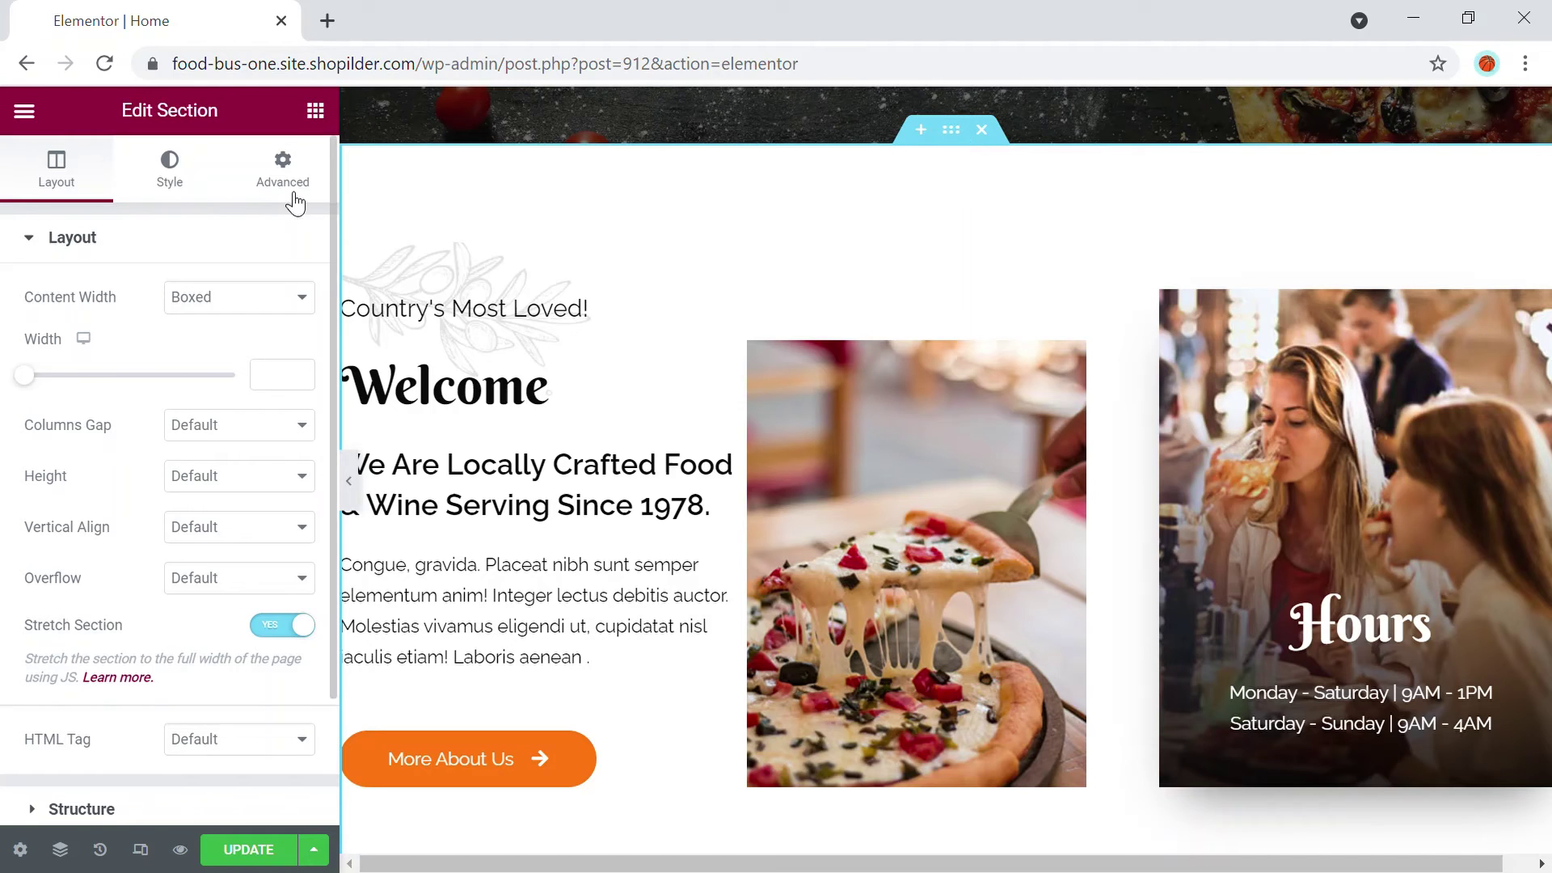
click(325, 188)
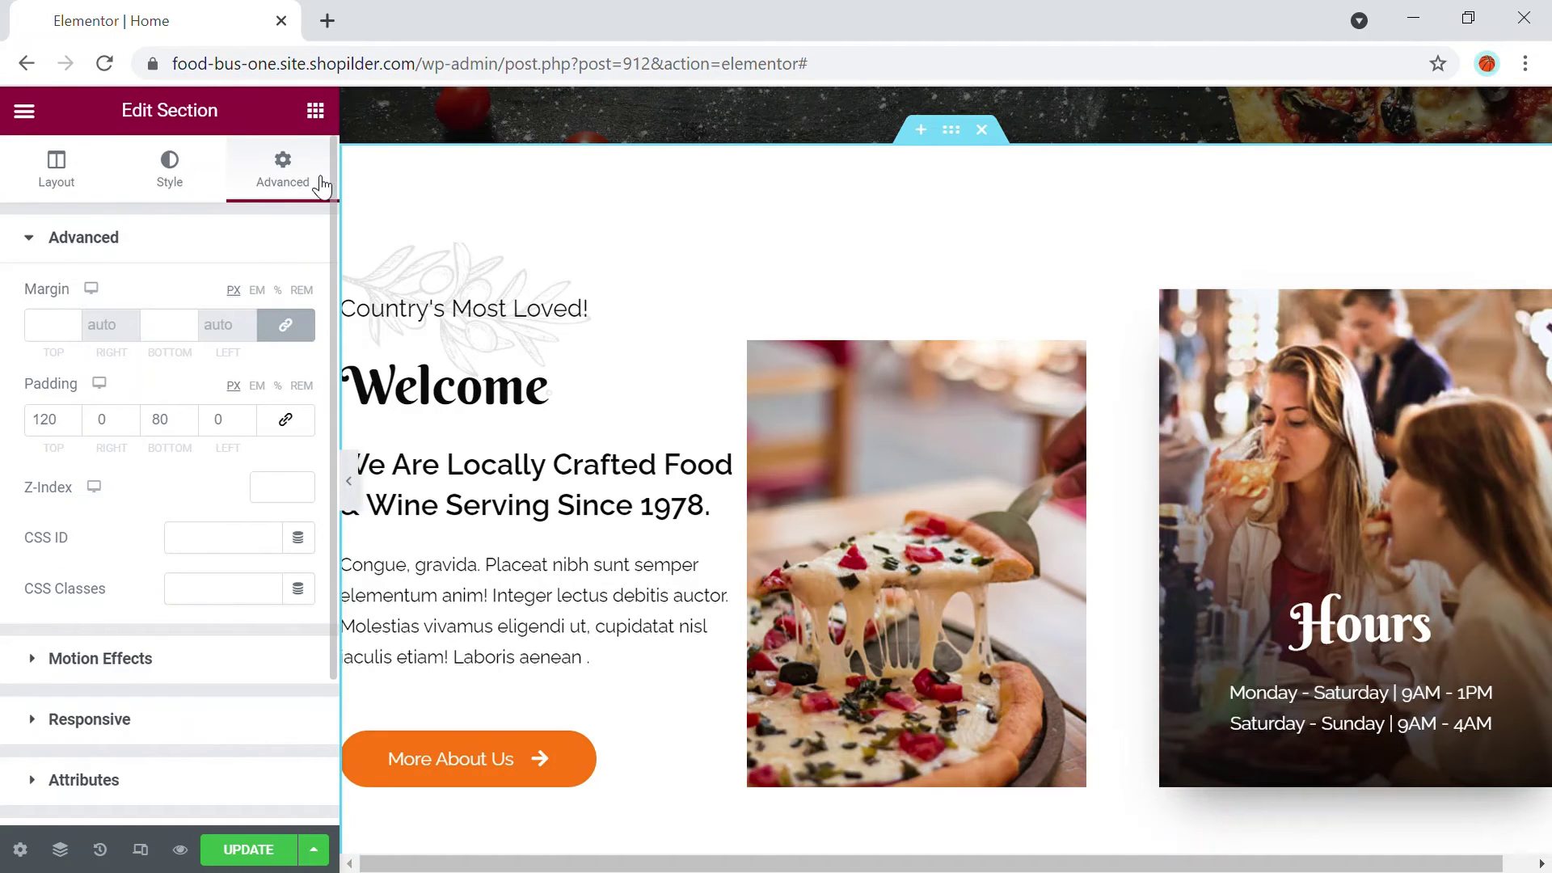
scroll(295, 295, down, 3)
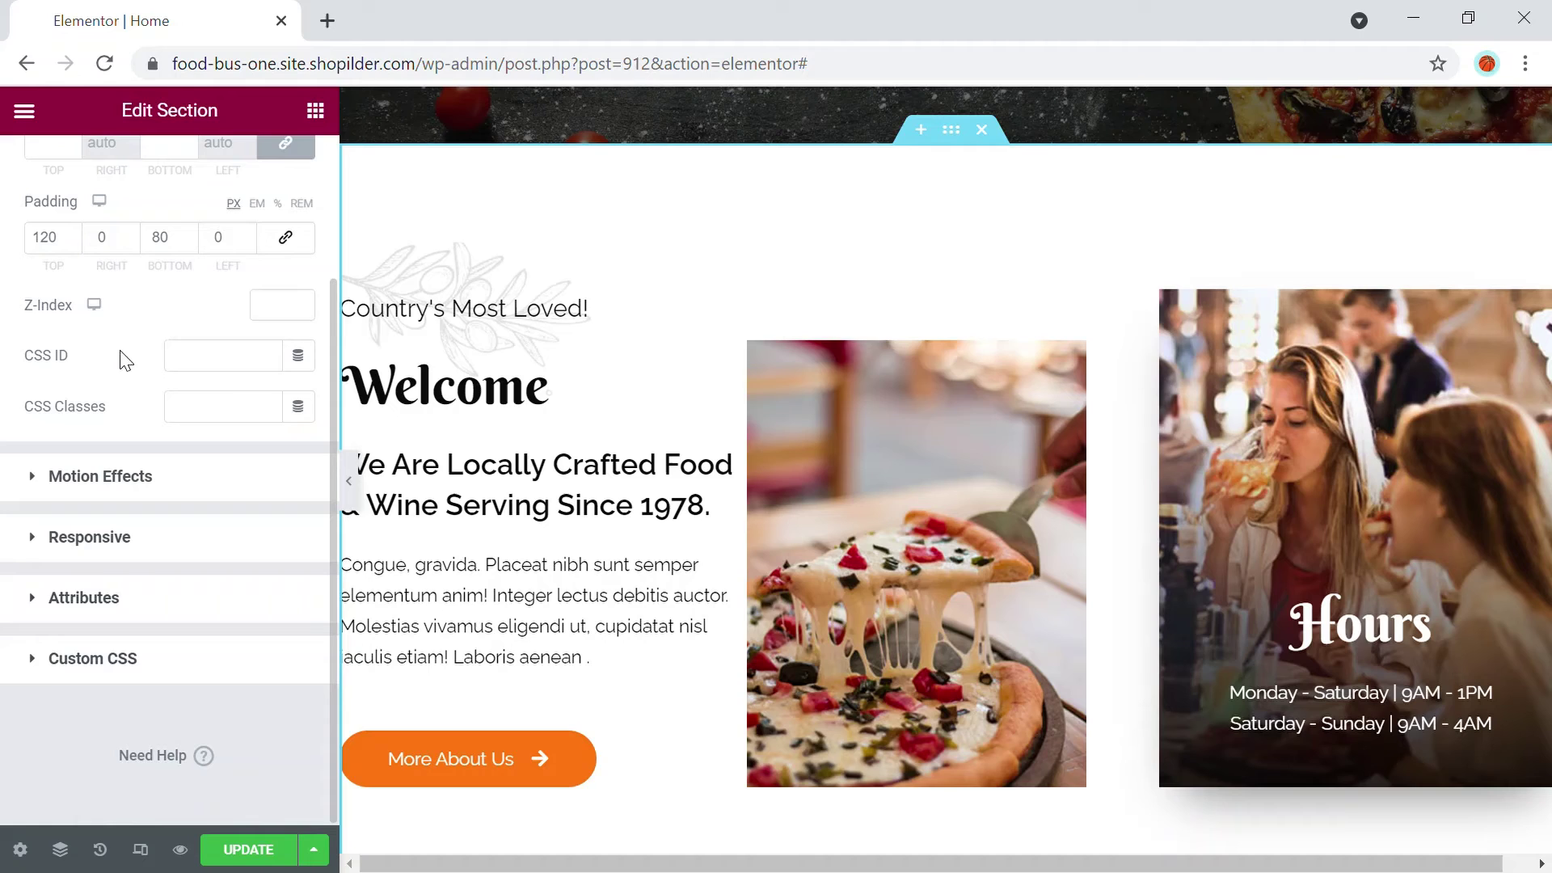
click(221, 376)
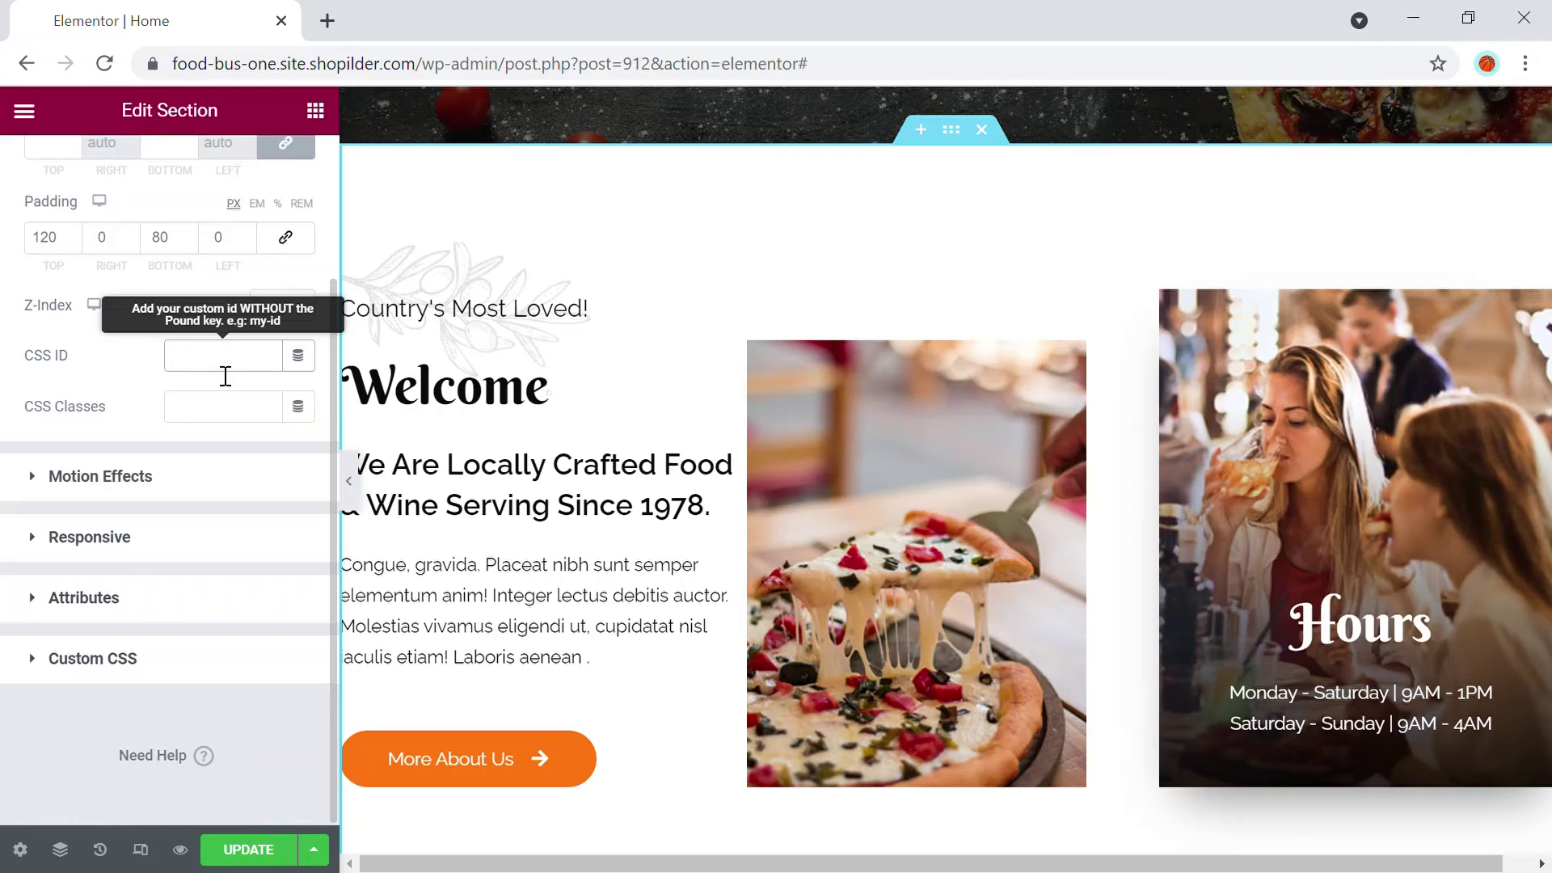
text(about)
click(263, 849)
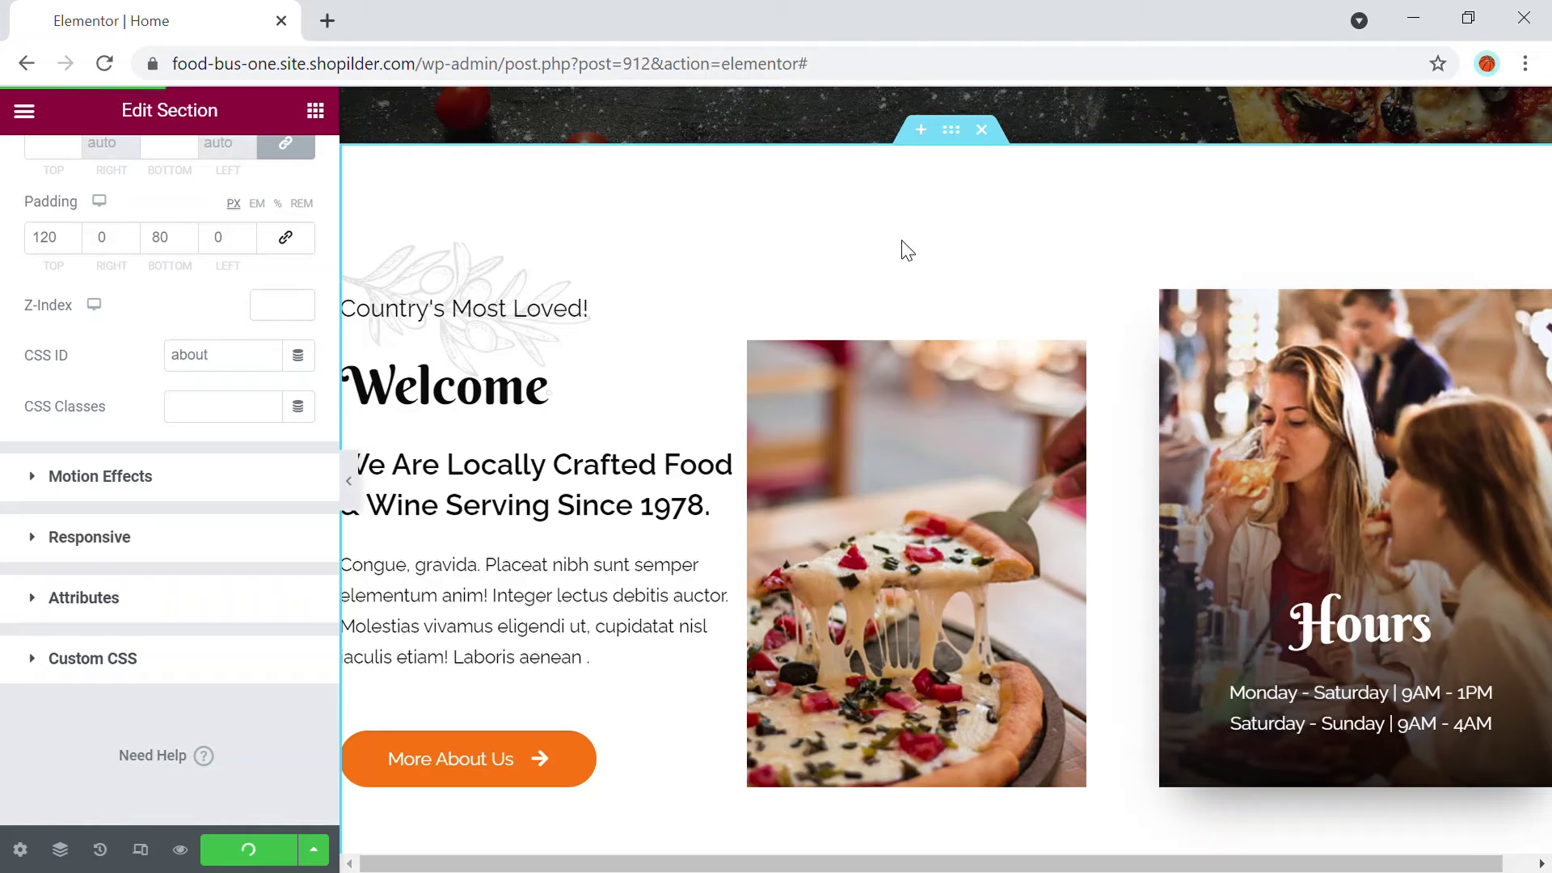
- Set the Our Menu section's Advanced CSS ID to 'menu' and update the page
scroll(904, 222, down, 1)
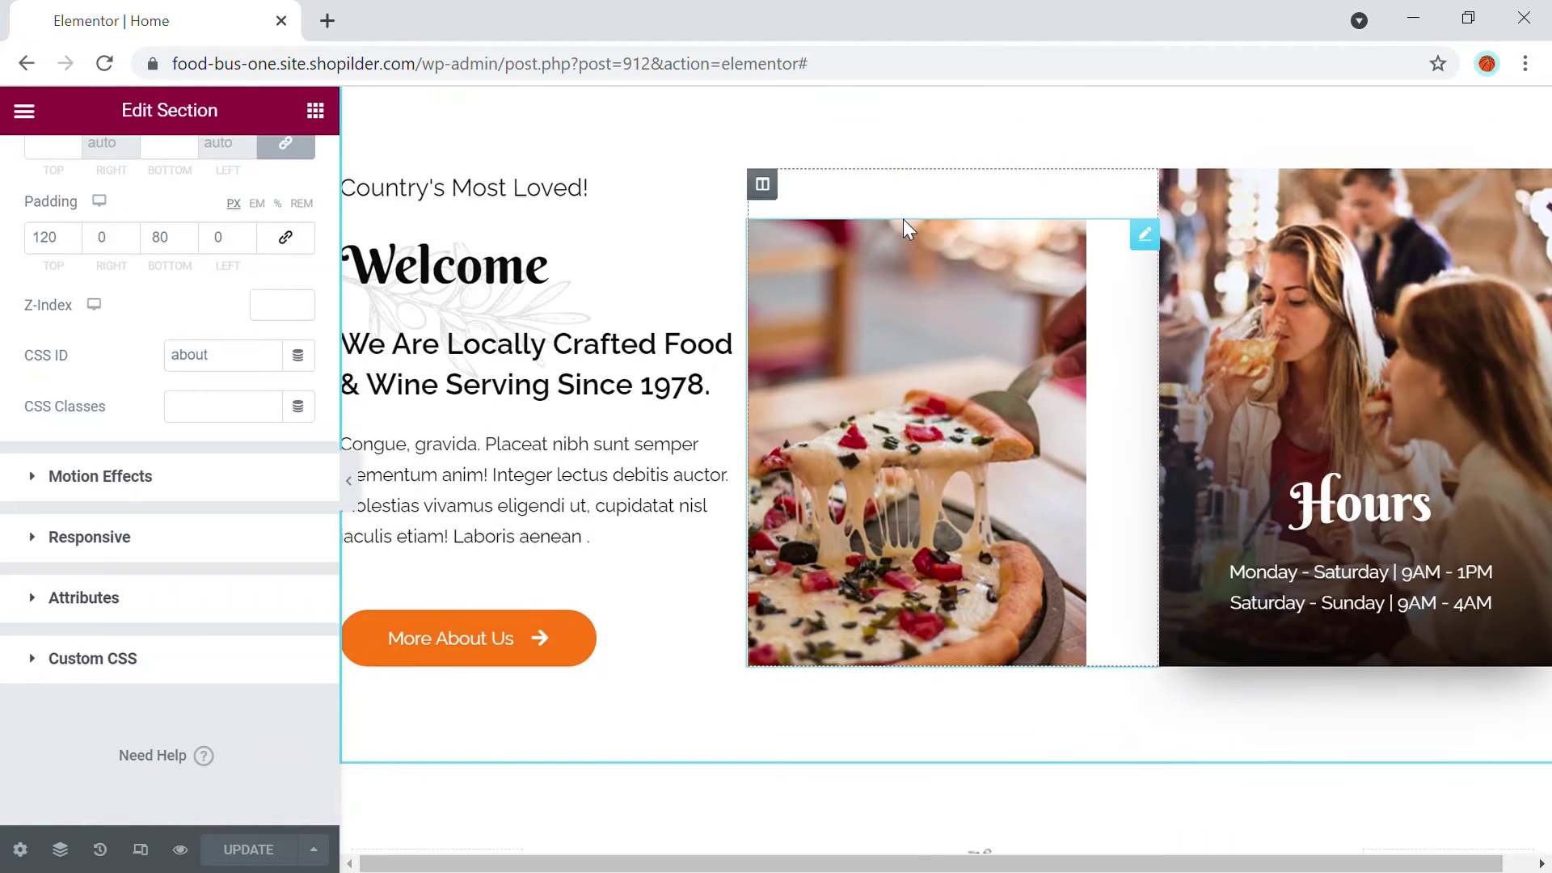
scroll(904, 220, down, 6)
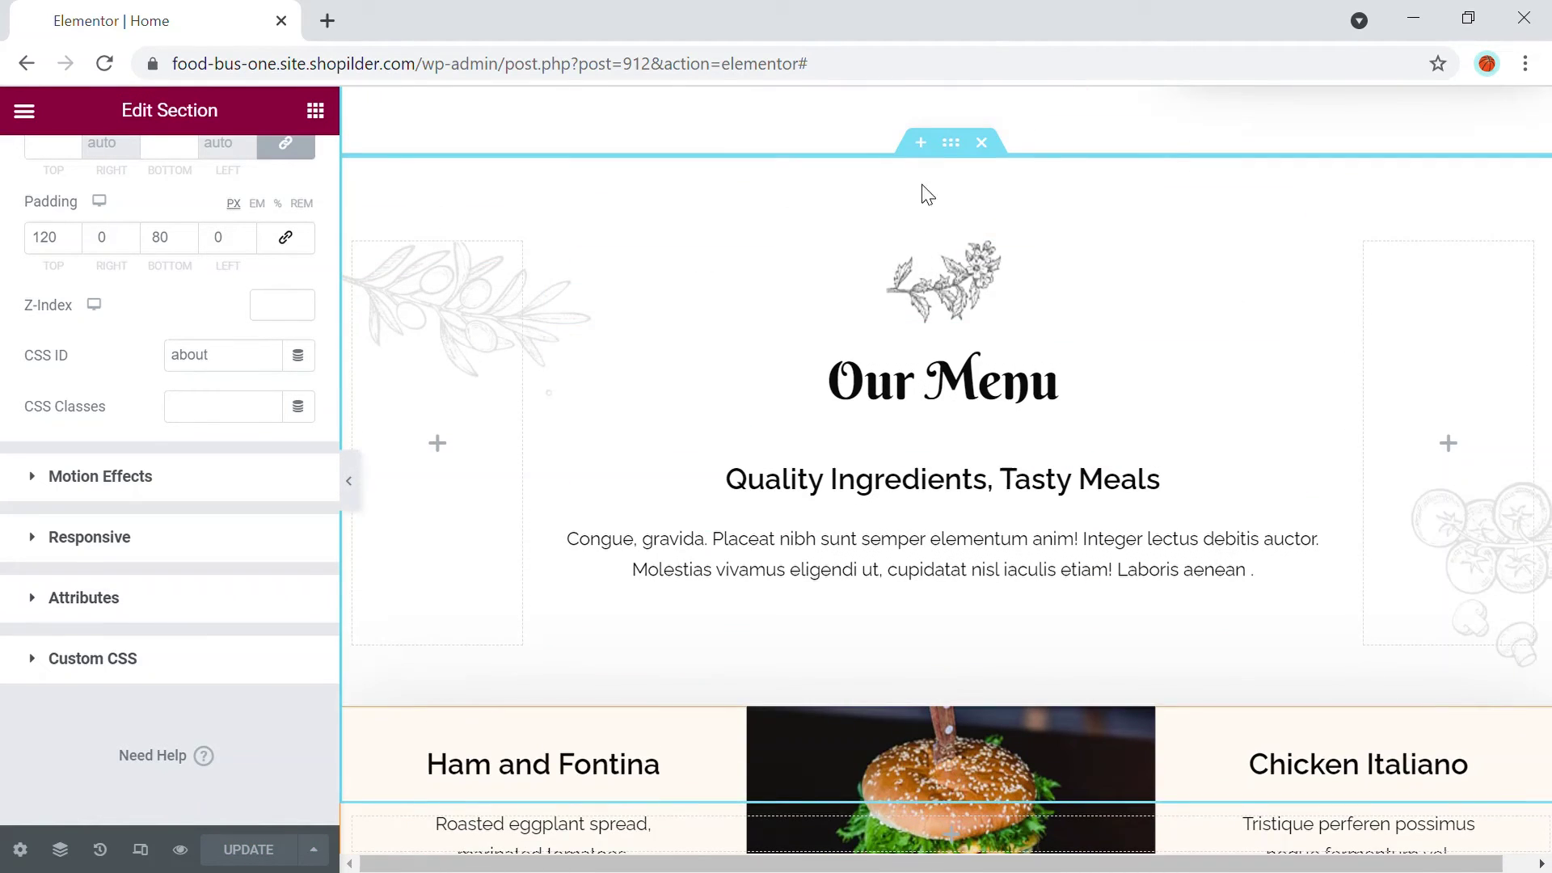
click(954, 148)
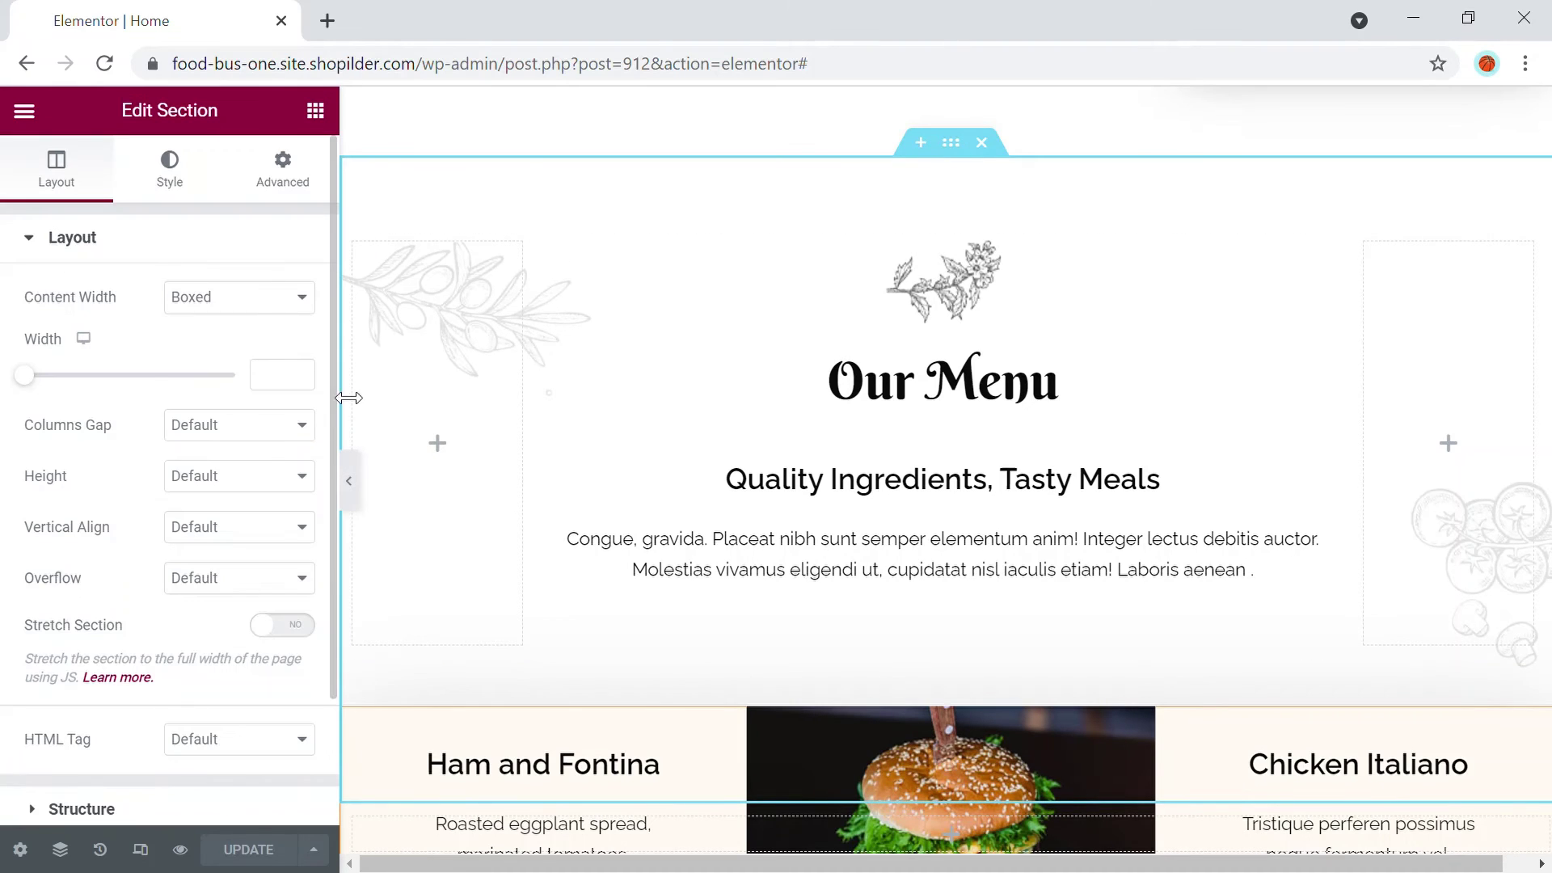
click(286, 196)
scroll(235, 488, down, 3)
click(232, 361)
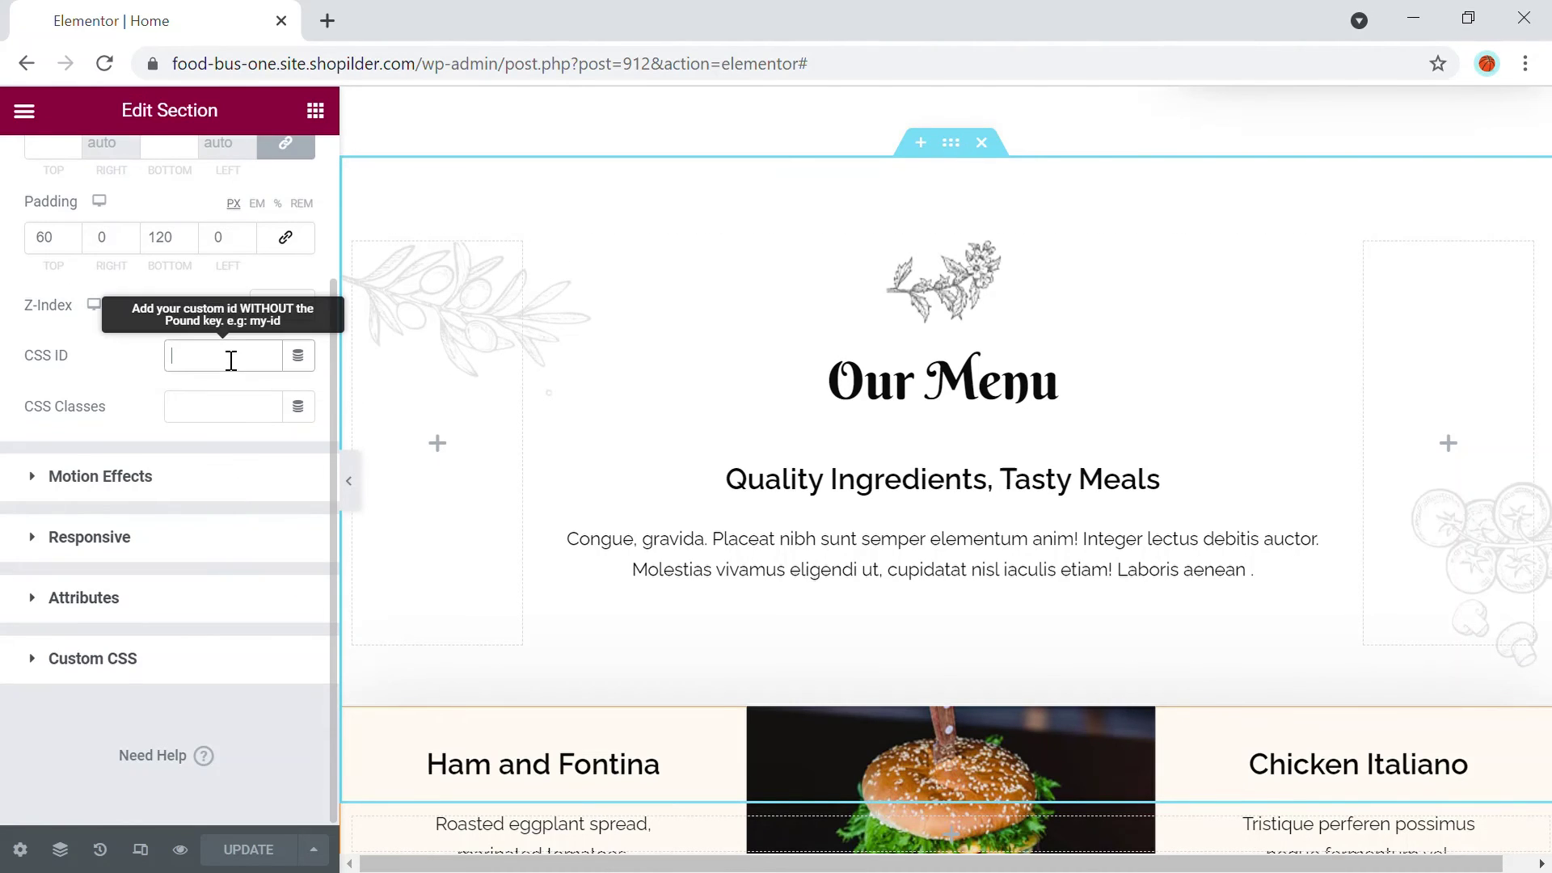
text(menu)
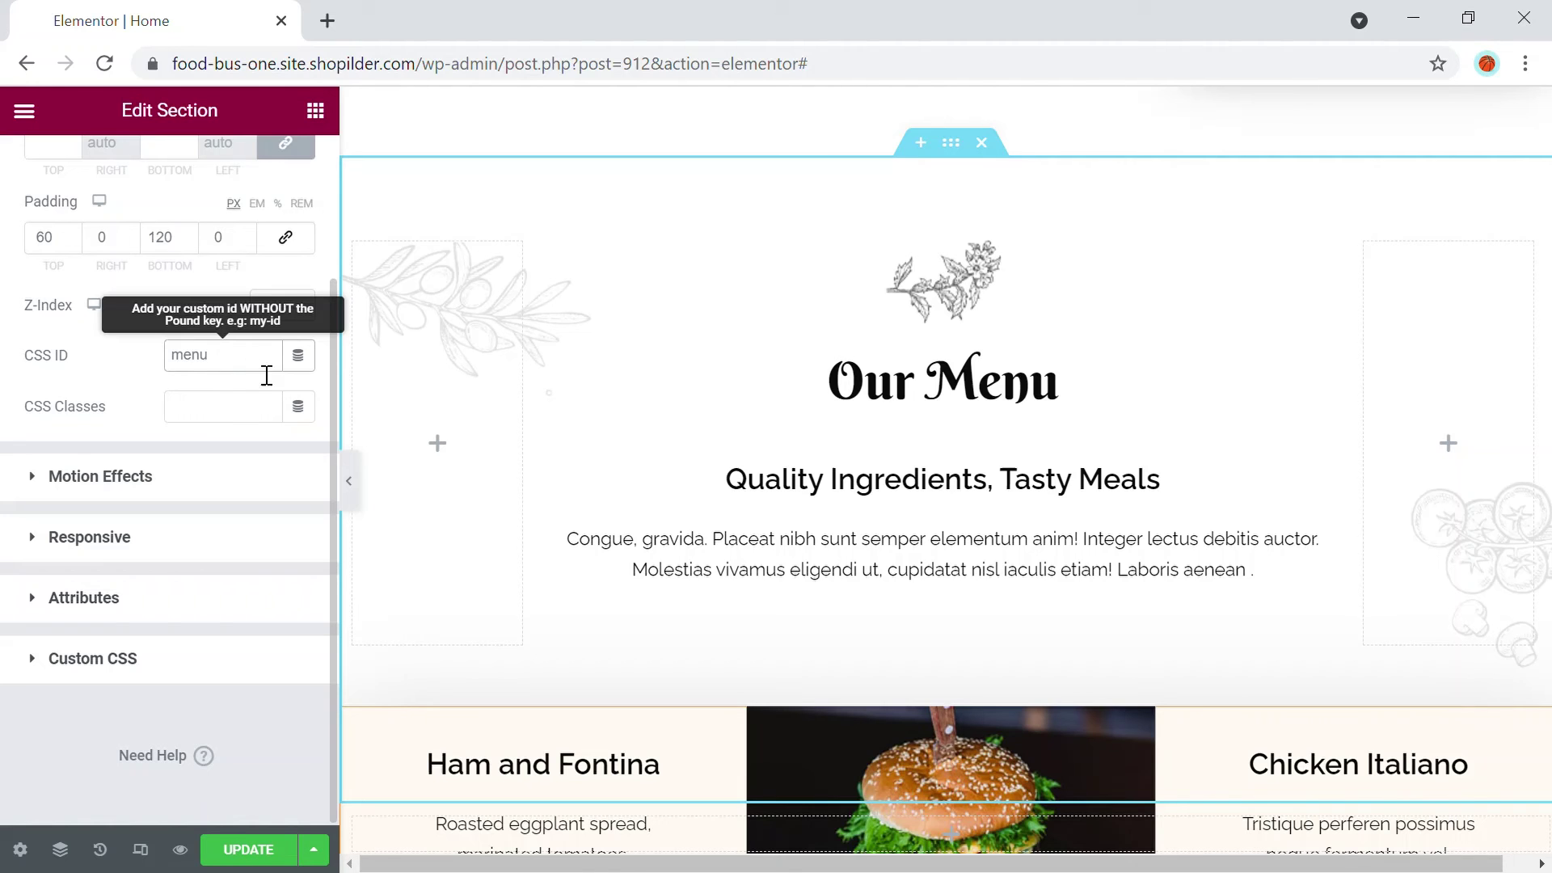
click(247, 848)
scroll(829, 551, down, 10)
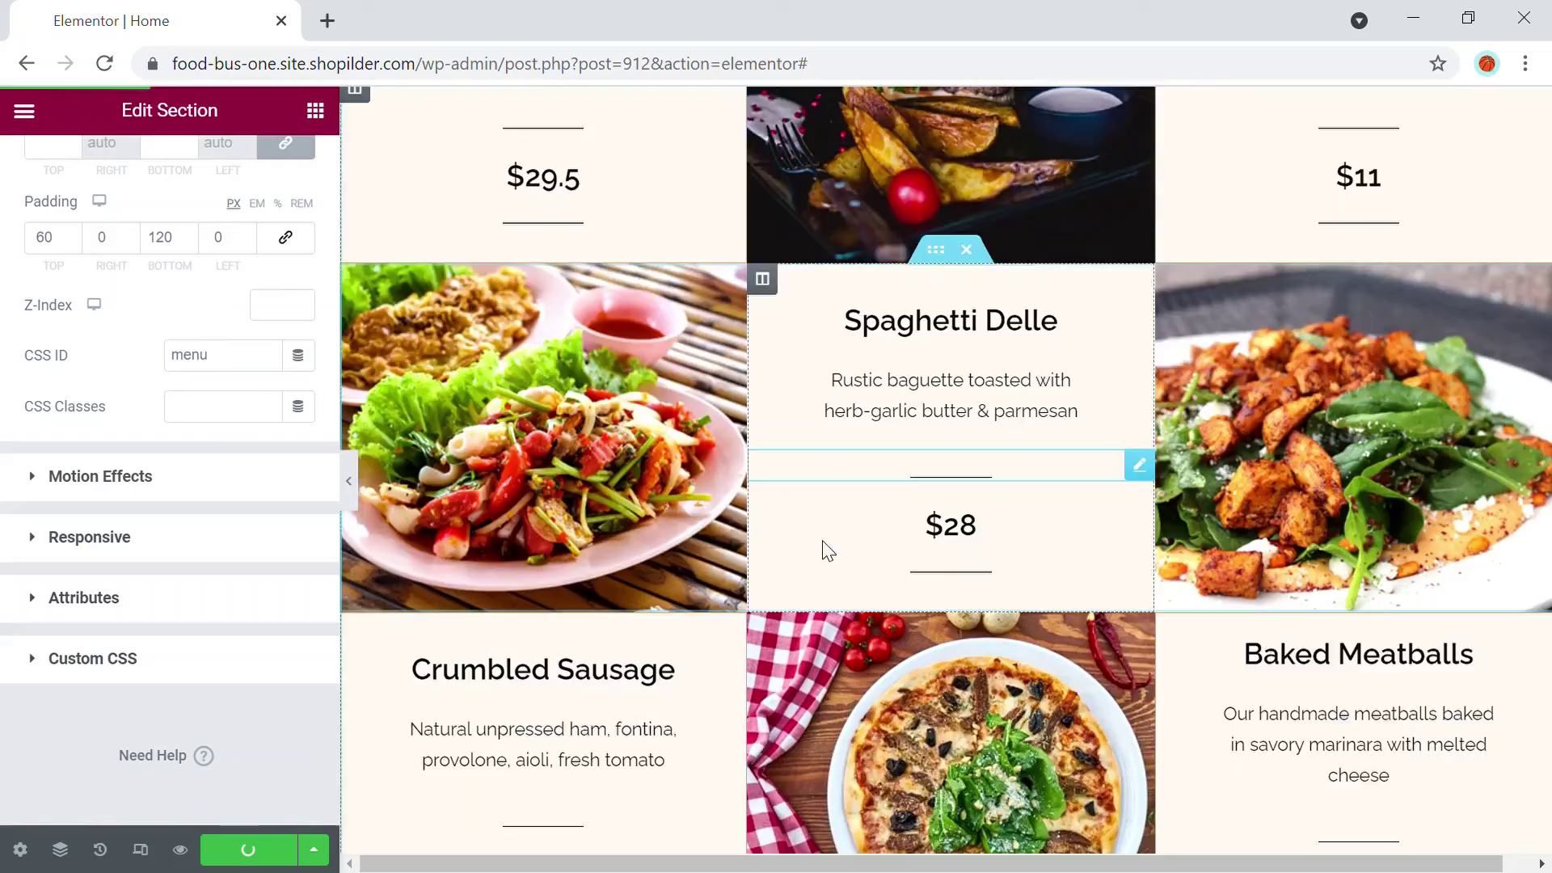
scroll(827, 541, down, 15)
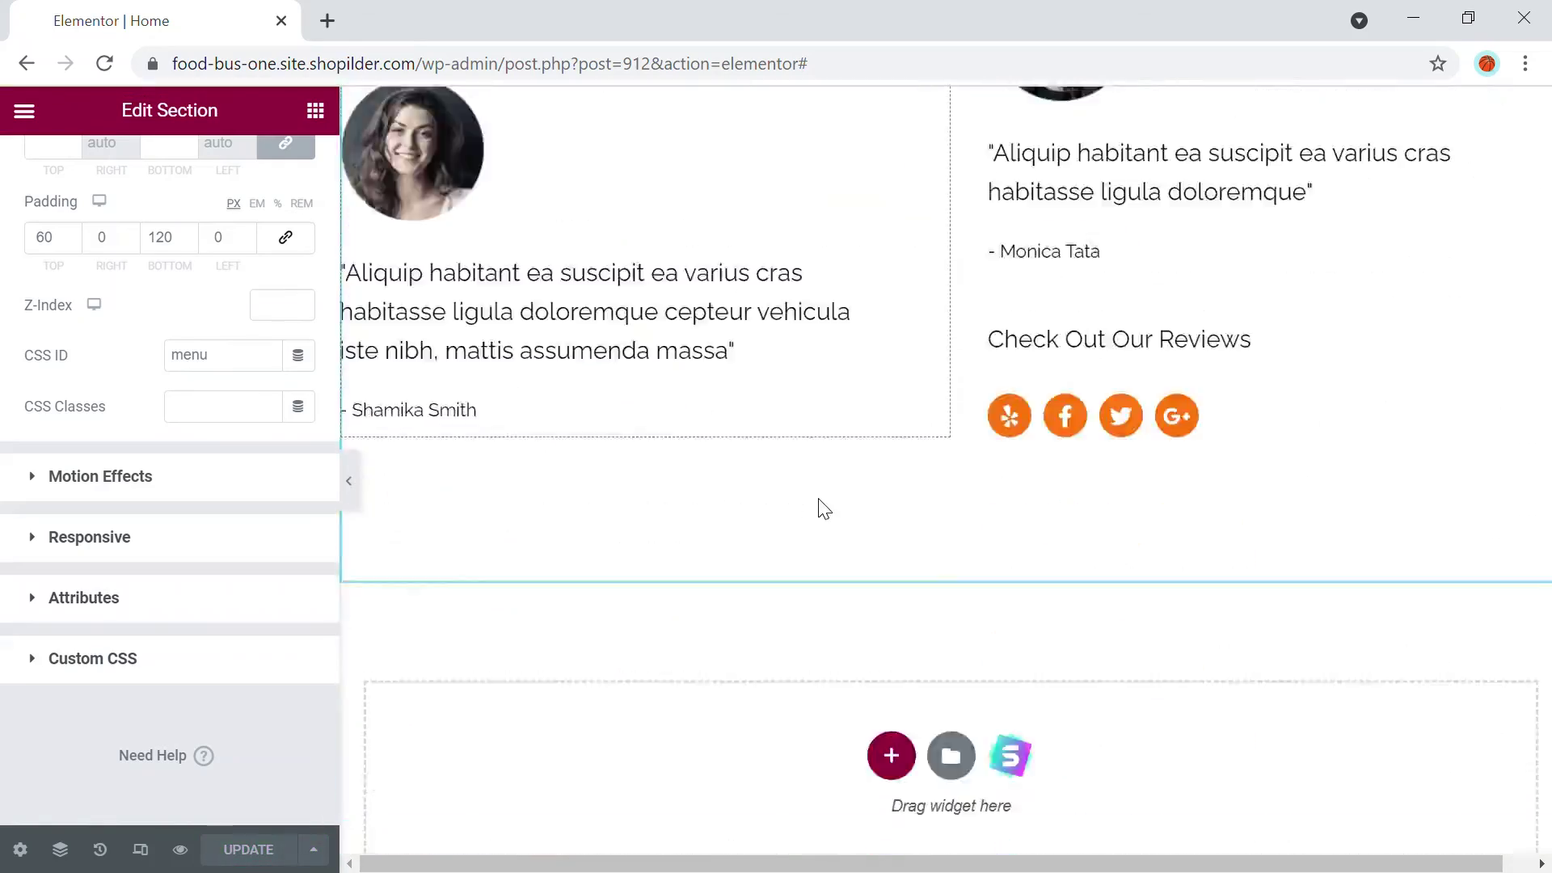
scroll(820, 509, up, 20)
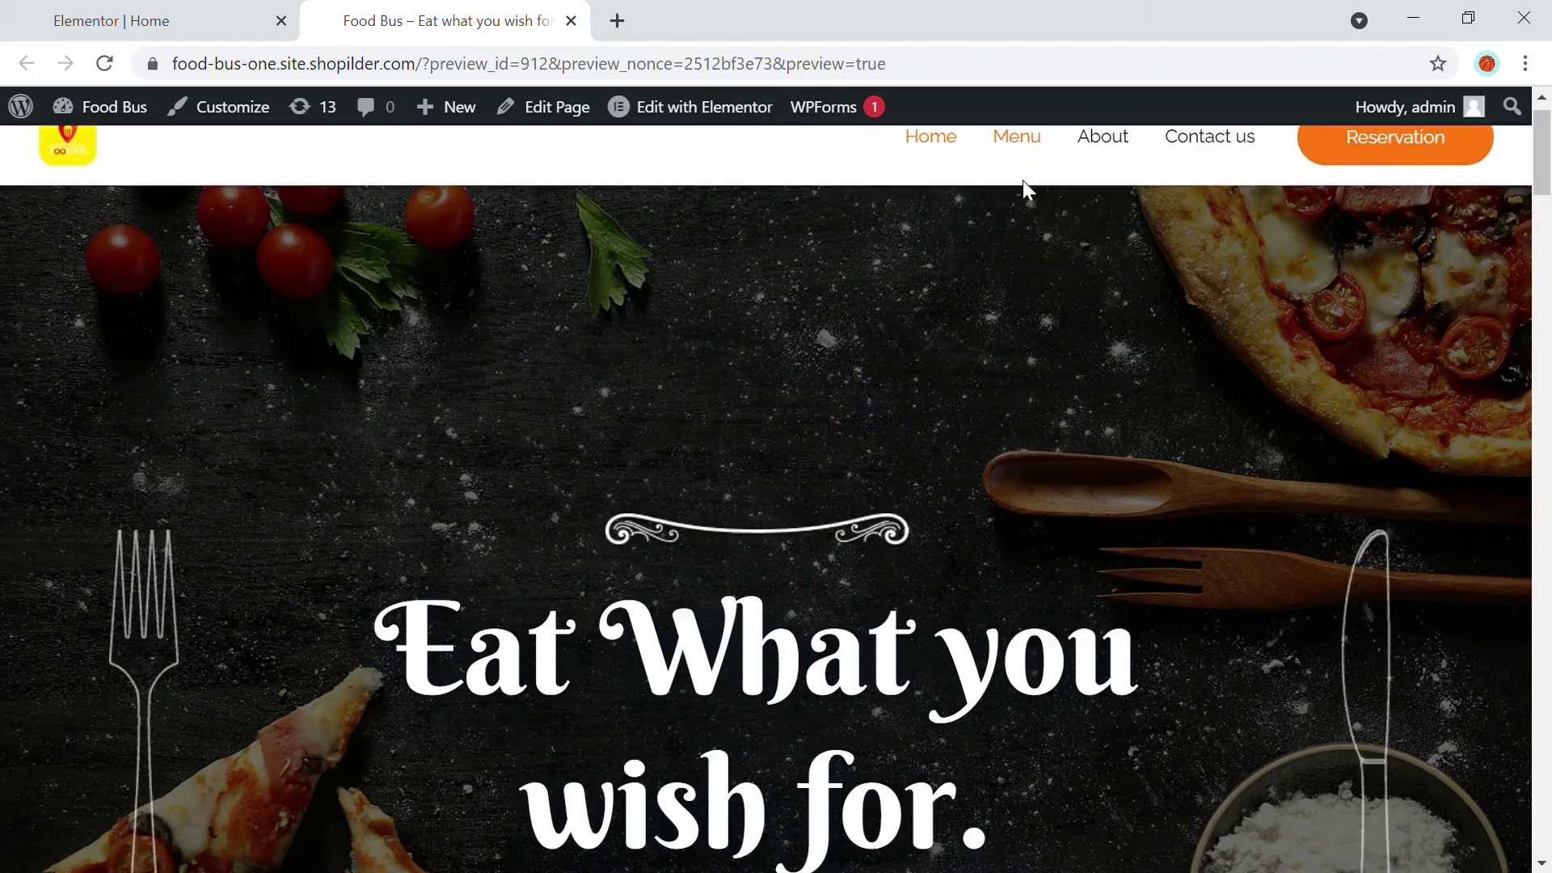
- Verify the Menu link jumps to Our Menu and the About link to the Welcome section
click(1021, 180)
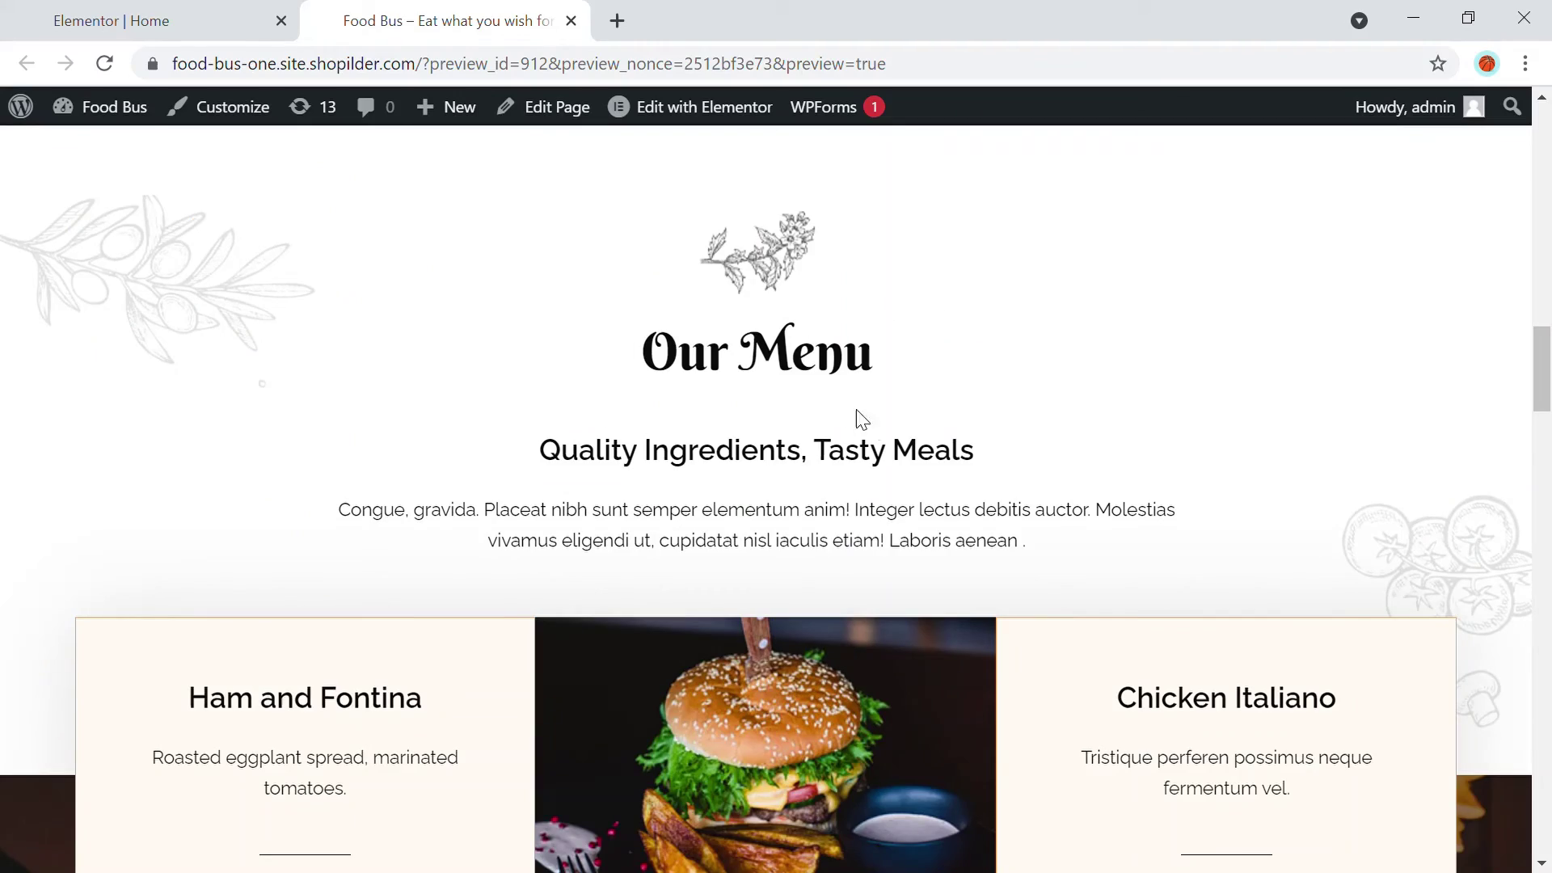
scroll(873, 414, up, 15)
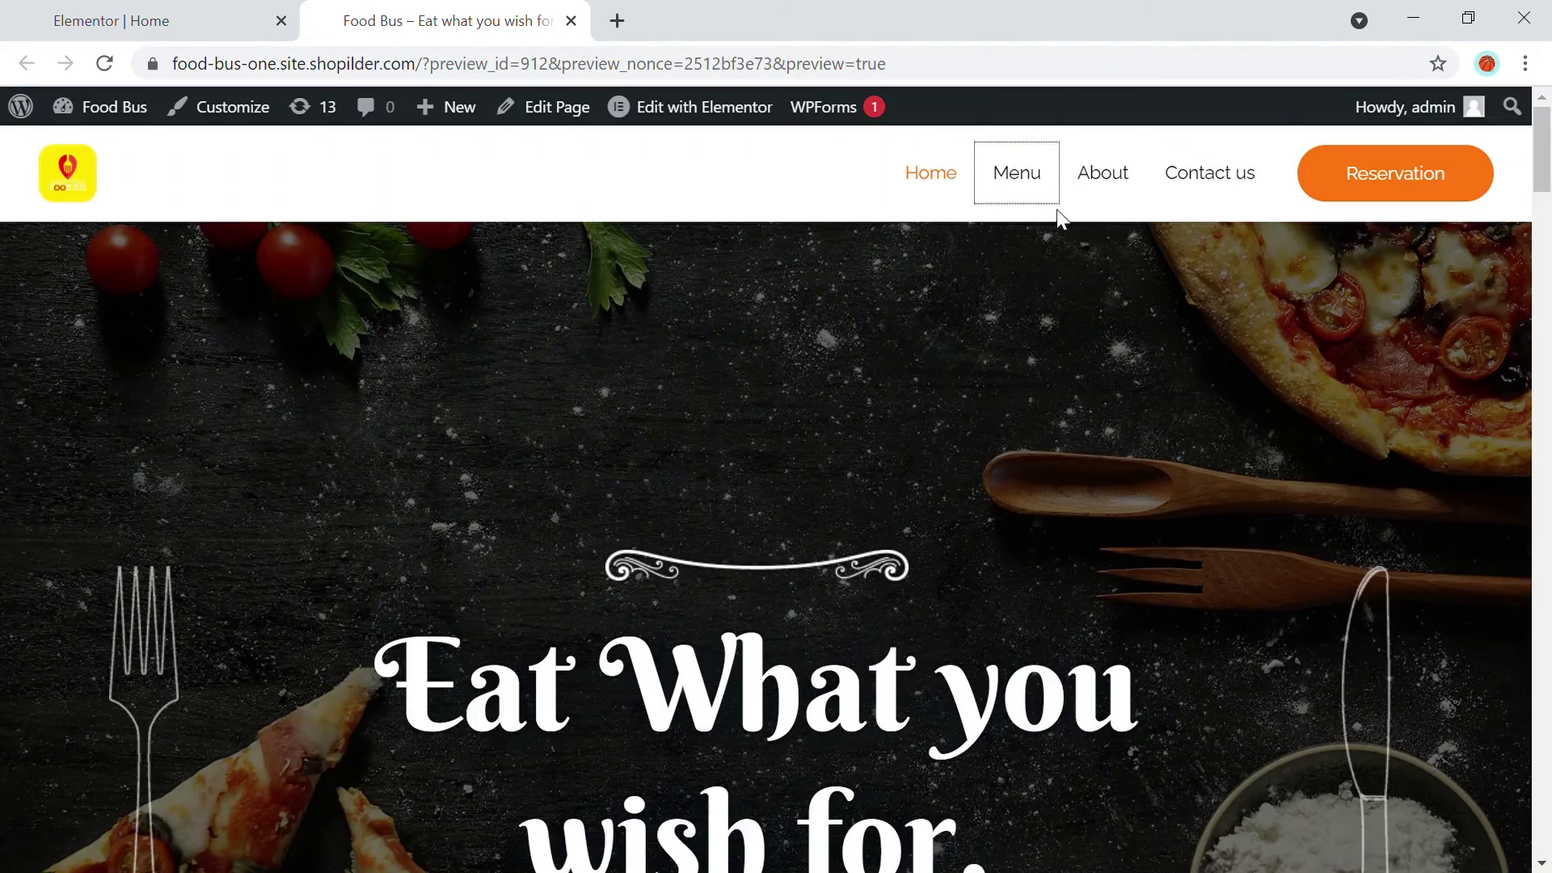
click(1103, 175)
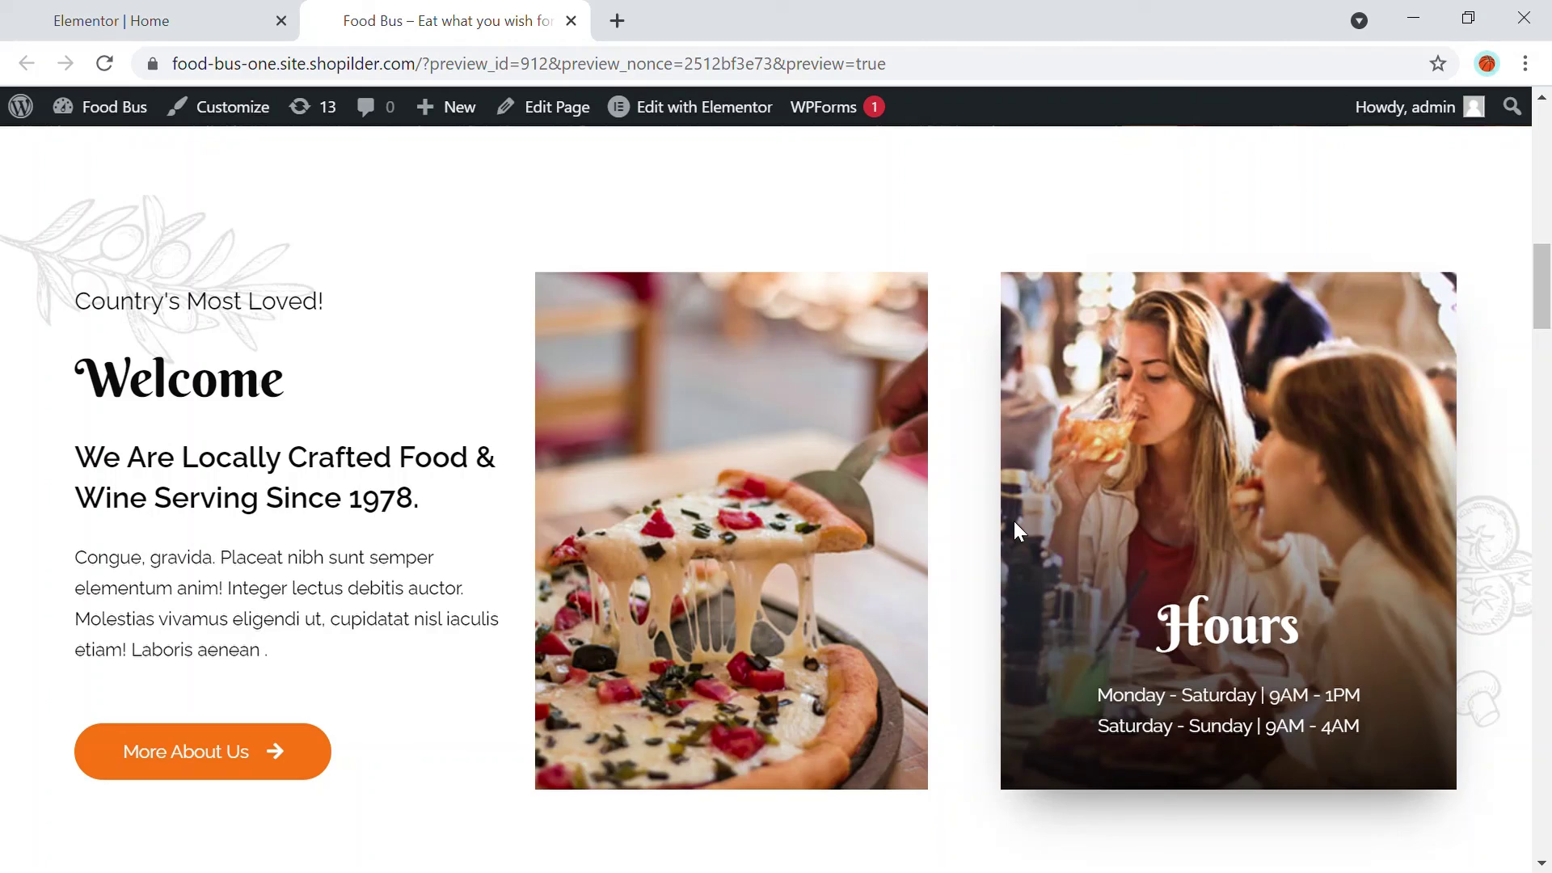
scroll(841, 382, up, 10)
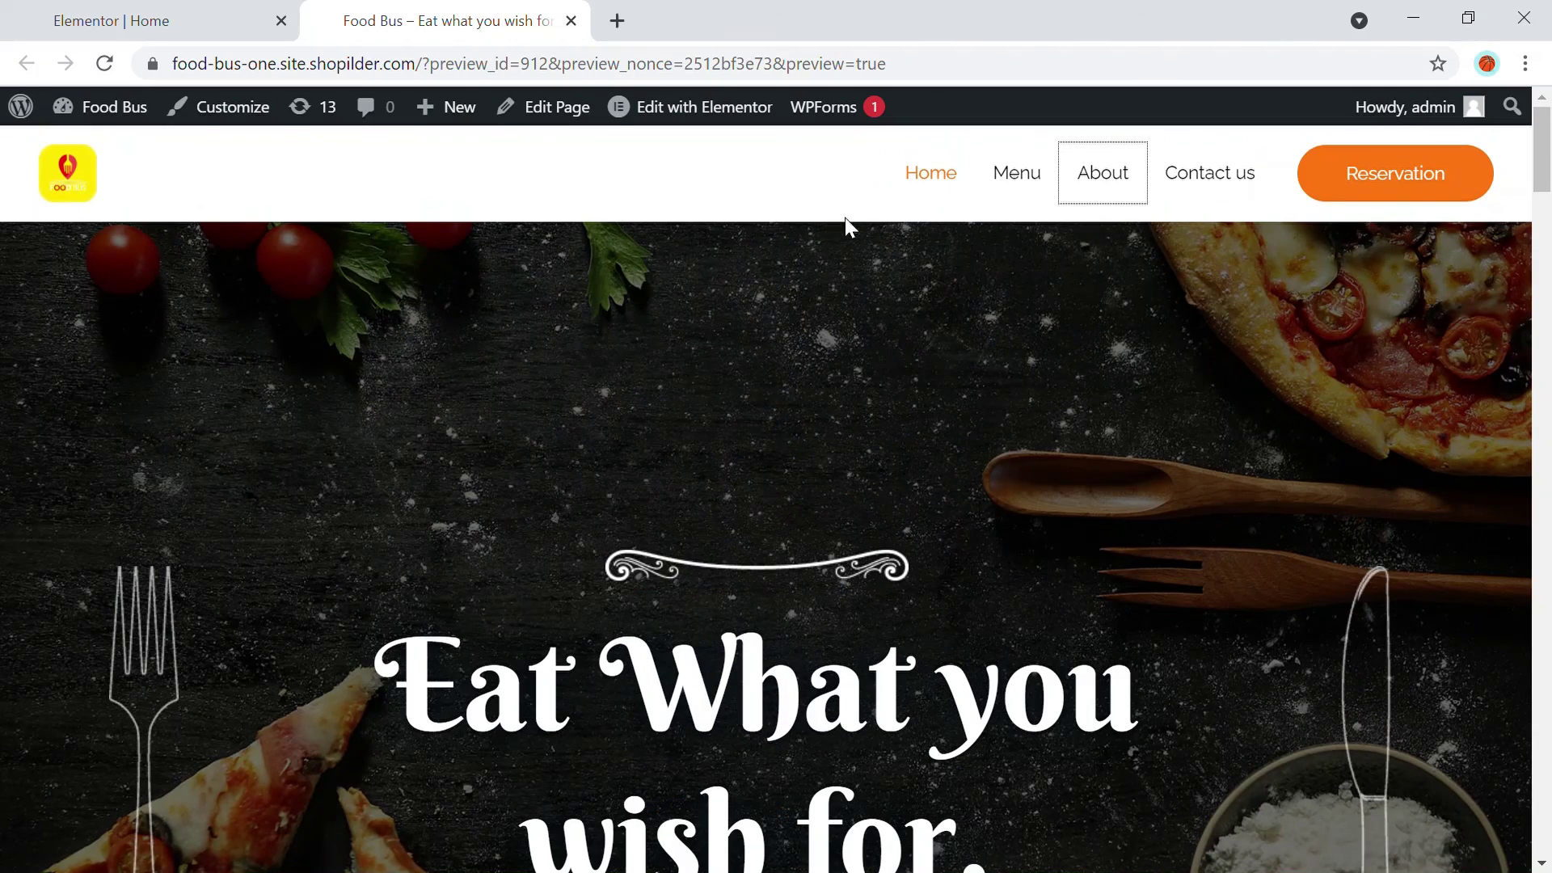
scroll(779, 316, down, 10)
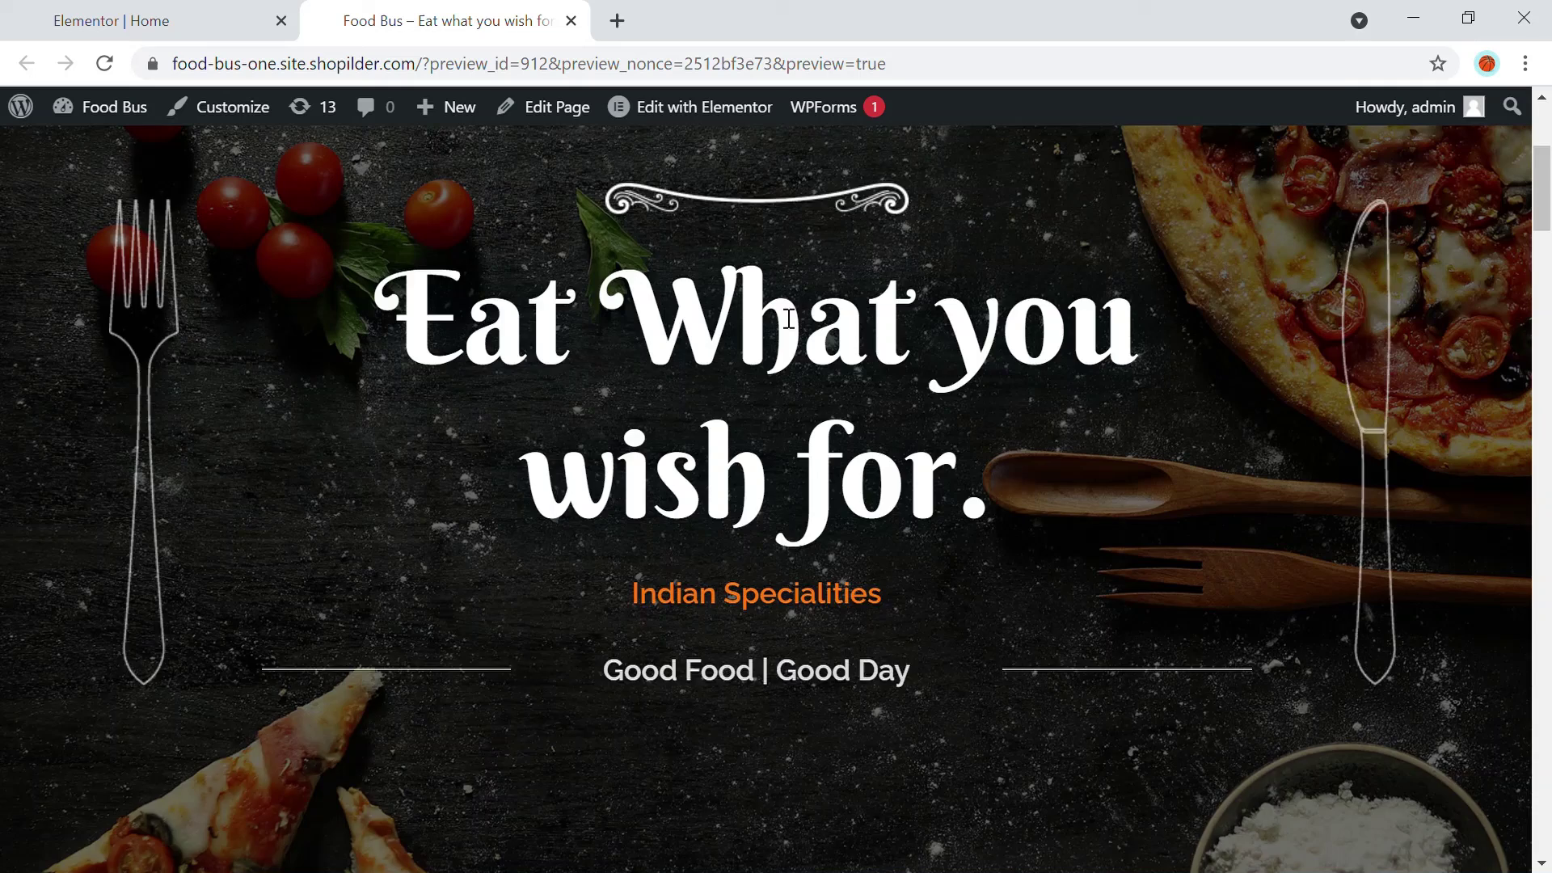